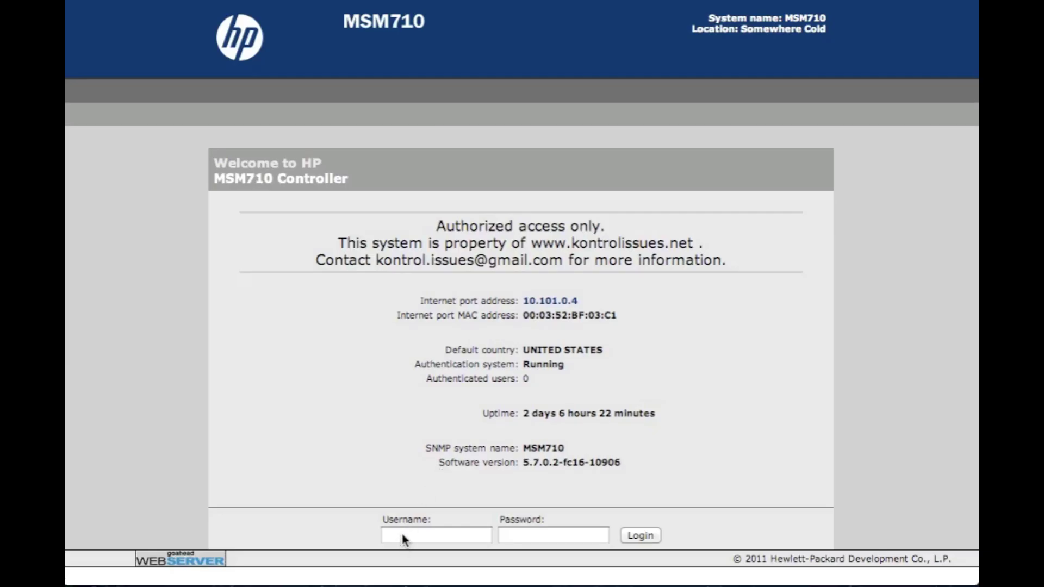
Log in to the controller as admin with its password and go to the Management settings
click(402, 537)
text(admin)
key(Tab)
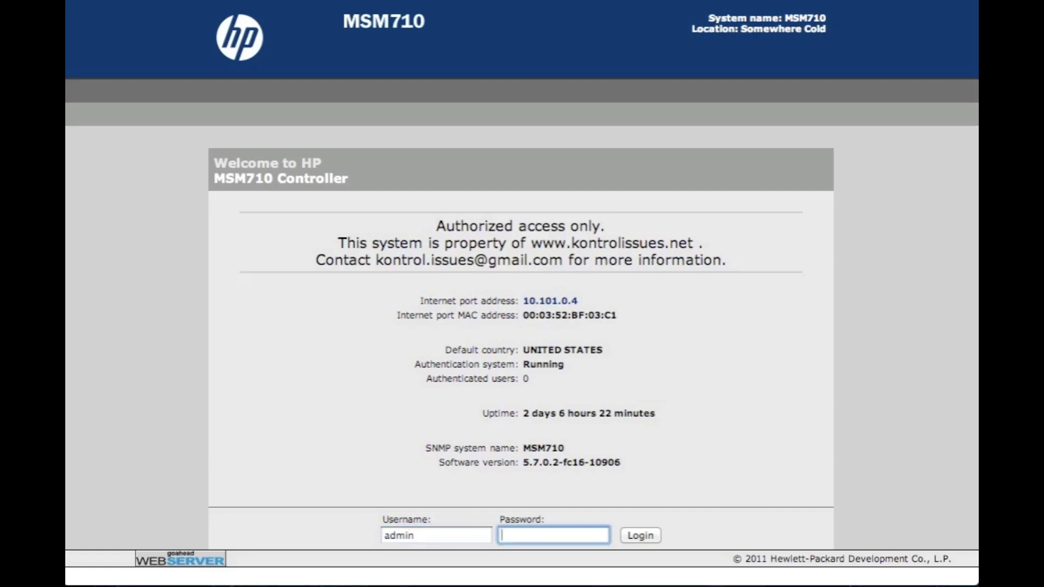
text(aassword)
click(638, 537)
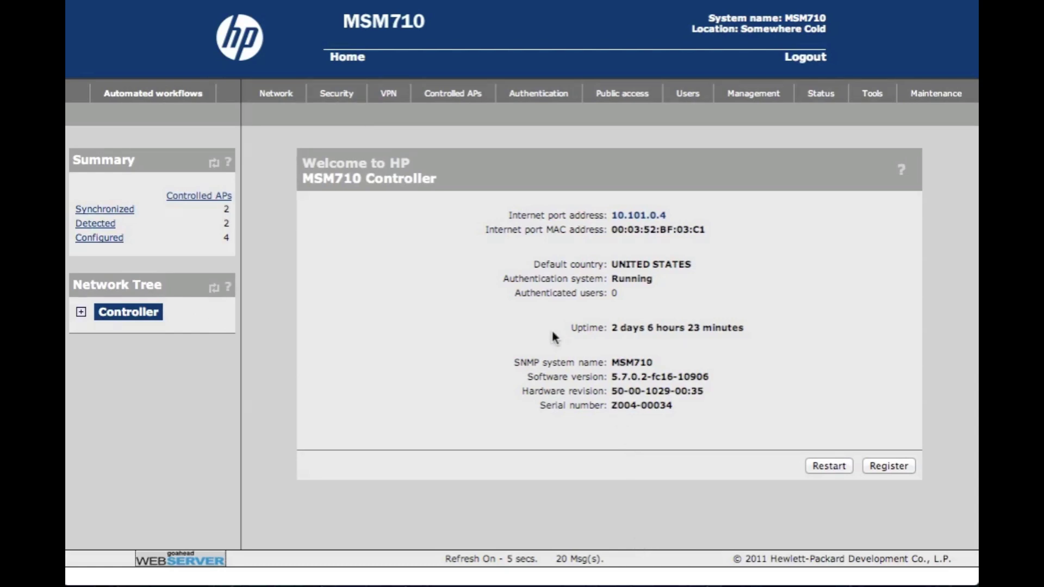
click(755, 99)
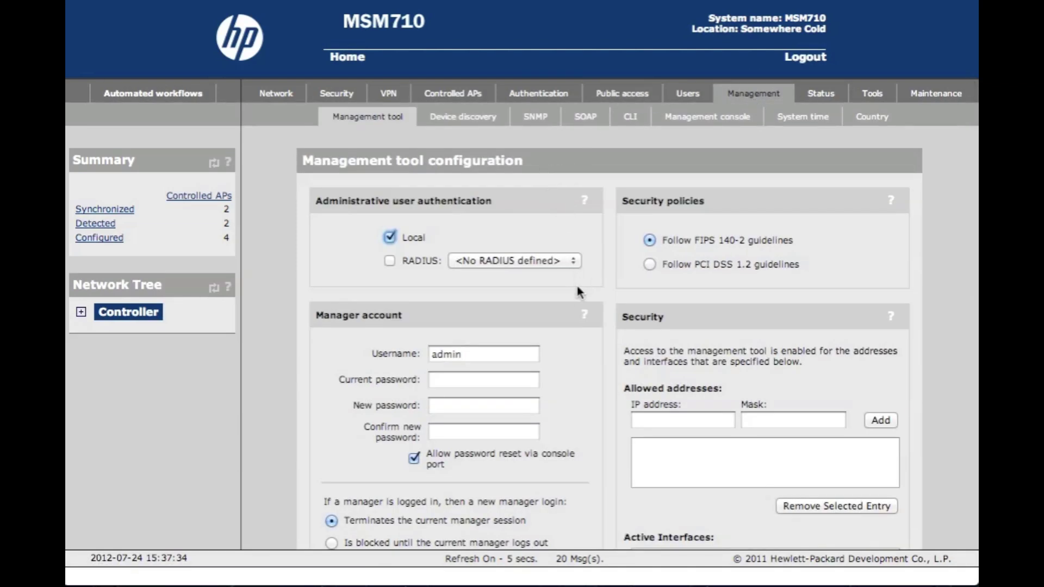
Open the SNMP sub-tab and look through its communities, v3 users and notification receivers
scroll(578, 361, down, 10)
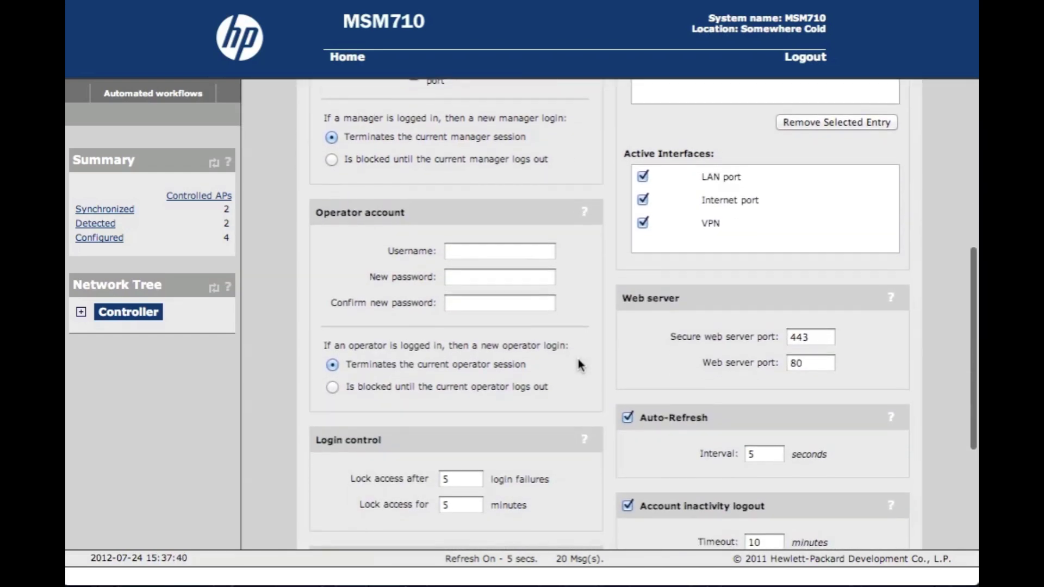
scroll(579, 364, up, 2)
scroll(579, 365, up, 10)
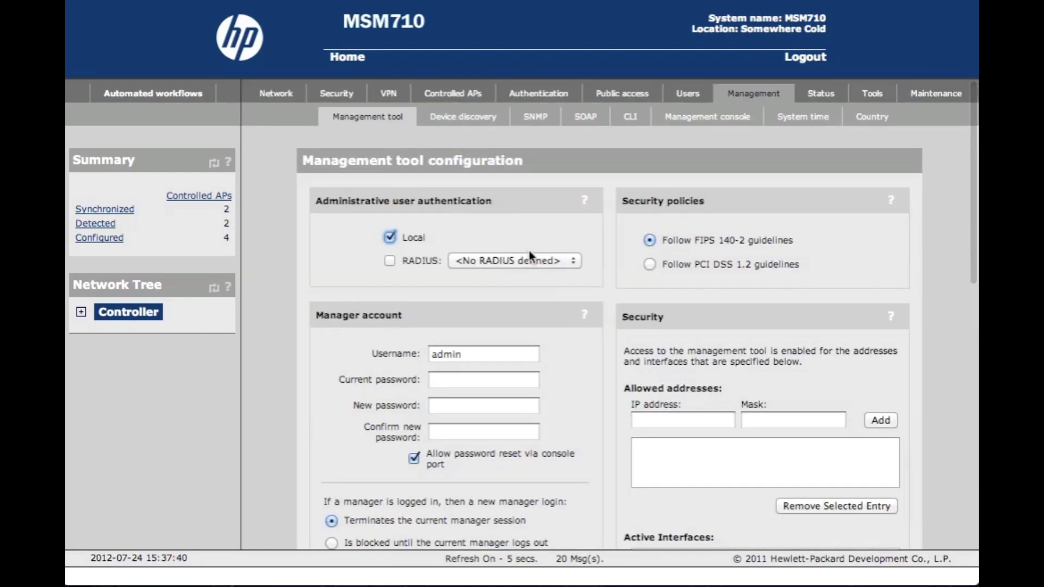
click(537, 119)
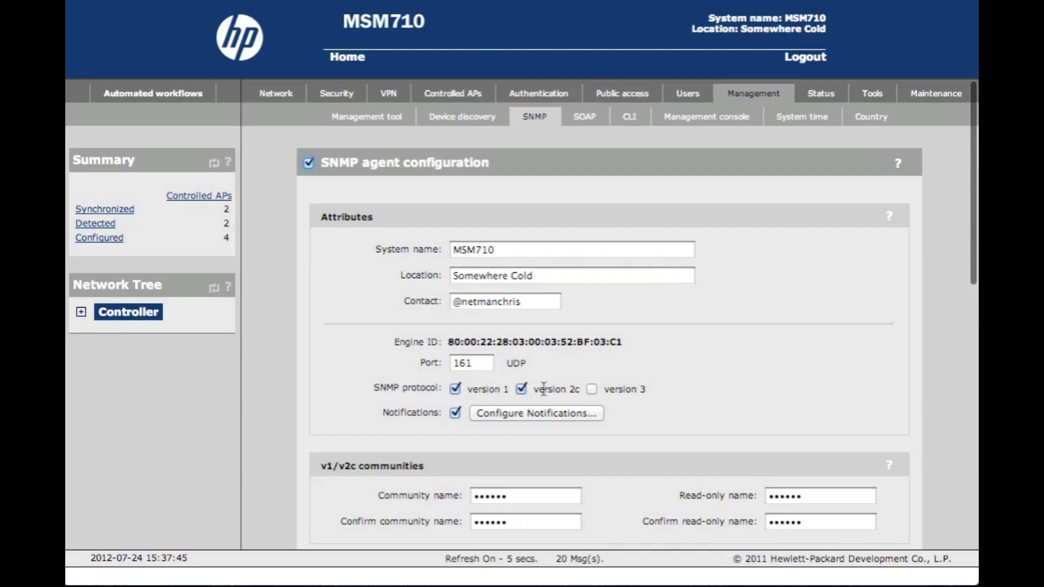
scroll(720, 413, down, 4)
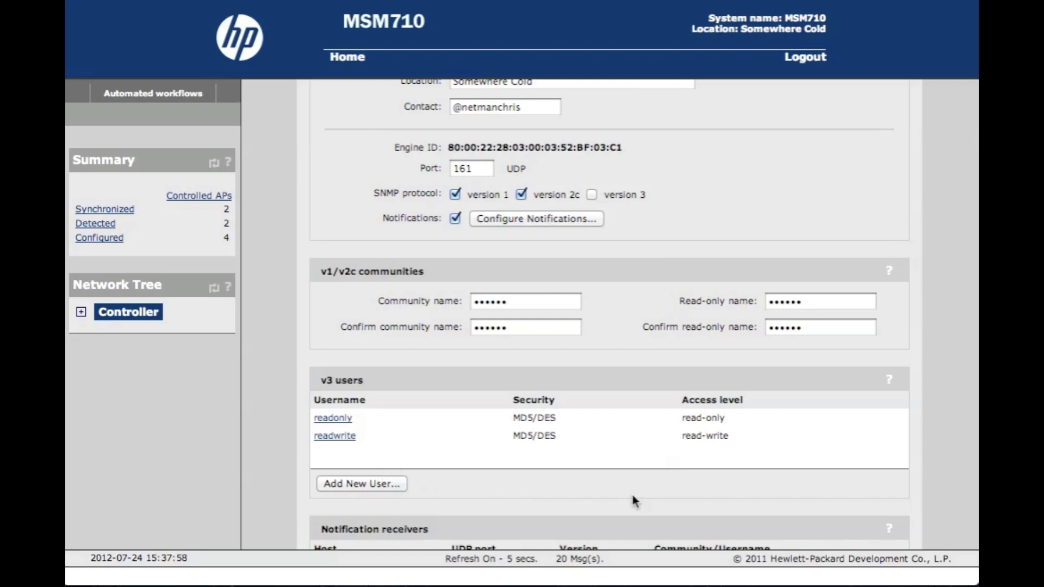
scroll(632, 494, down, 4)
scroll(631, 494, down, 1)
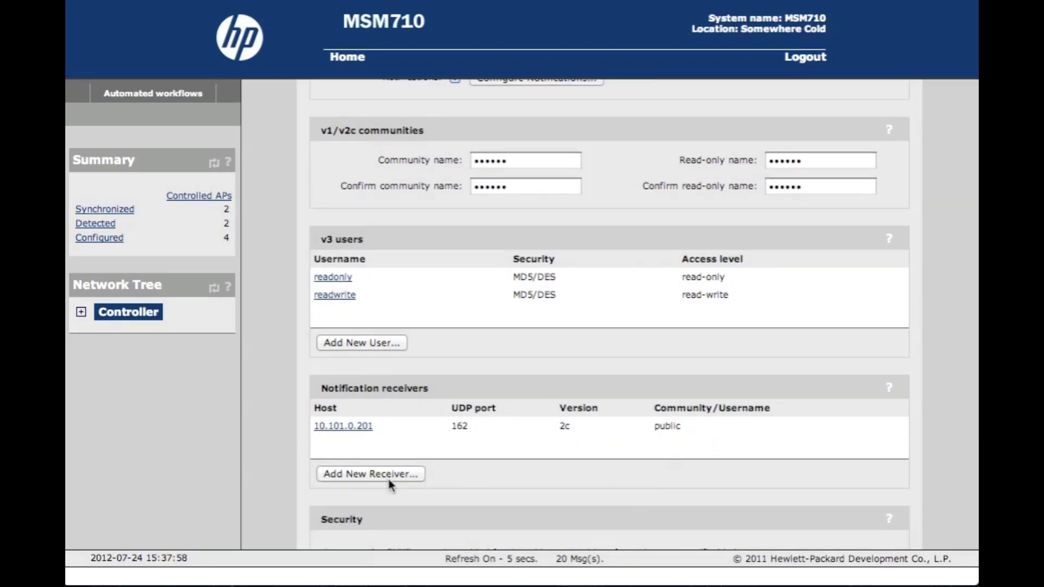
scroll(634, 205, up, 6)
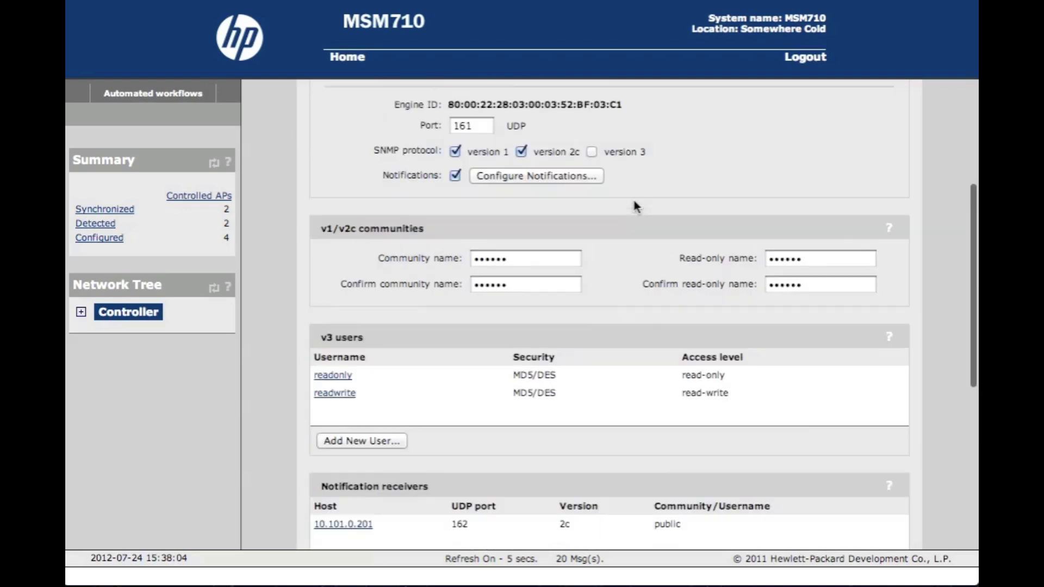
Open Configure Notifications and review the SNMP notification options
click(530, 277)
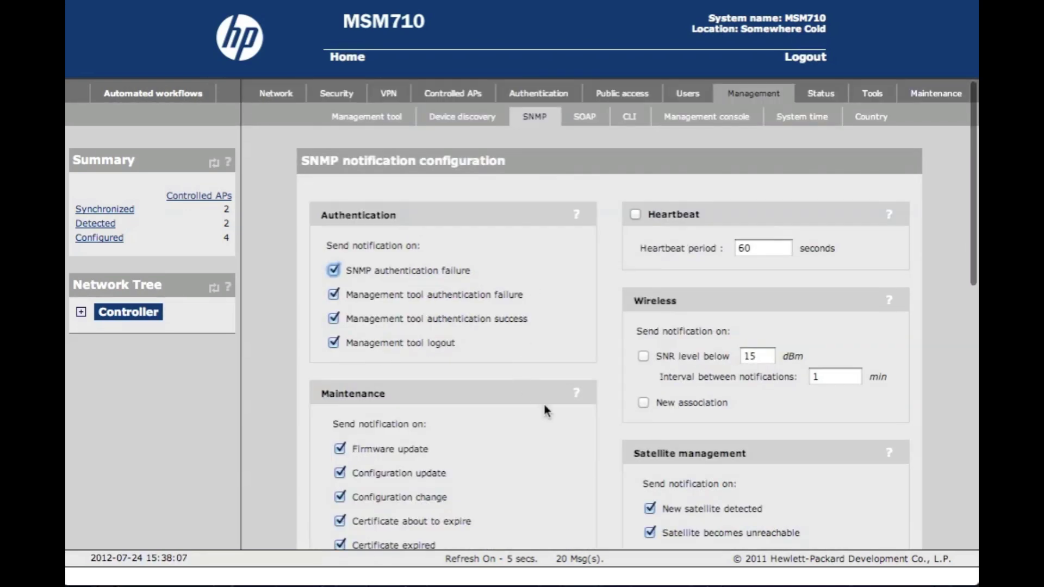
scroll(545, 410, down, 2)
scroll(544, 405, down, 3)
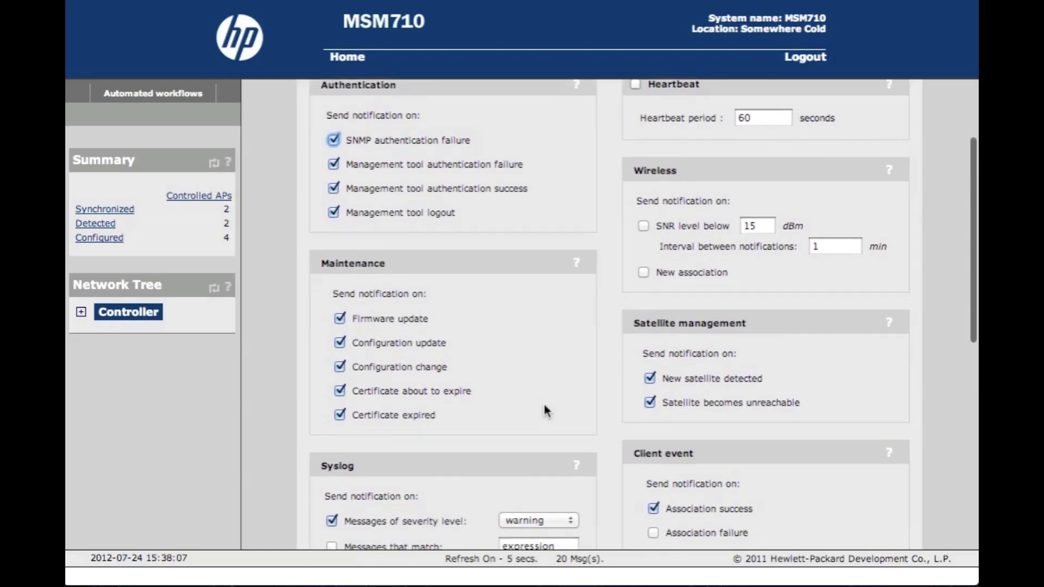
scroll(545, 411, down, 5)
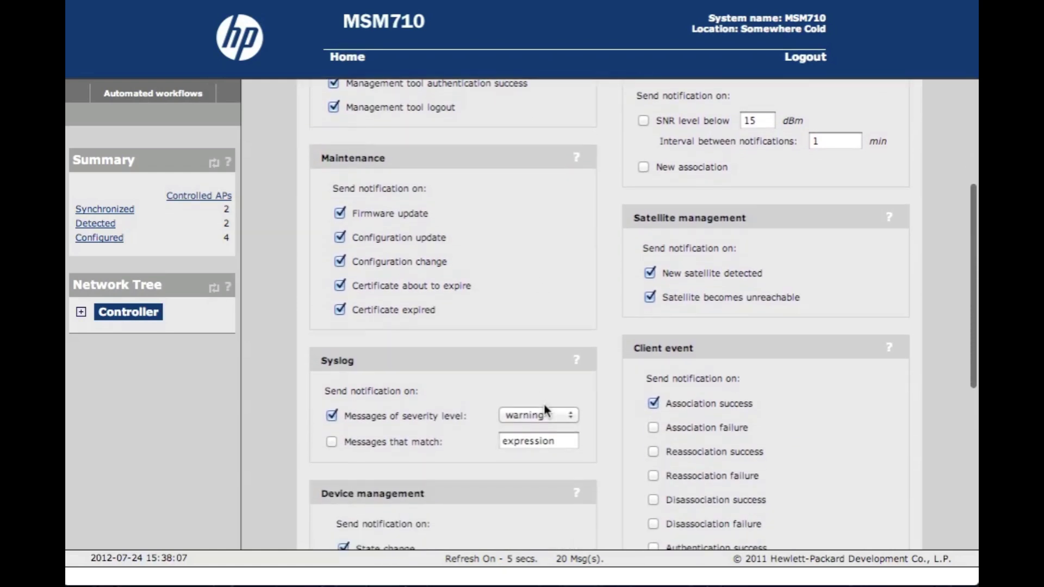
scroll(543, 404, up, 10)
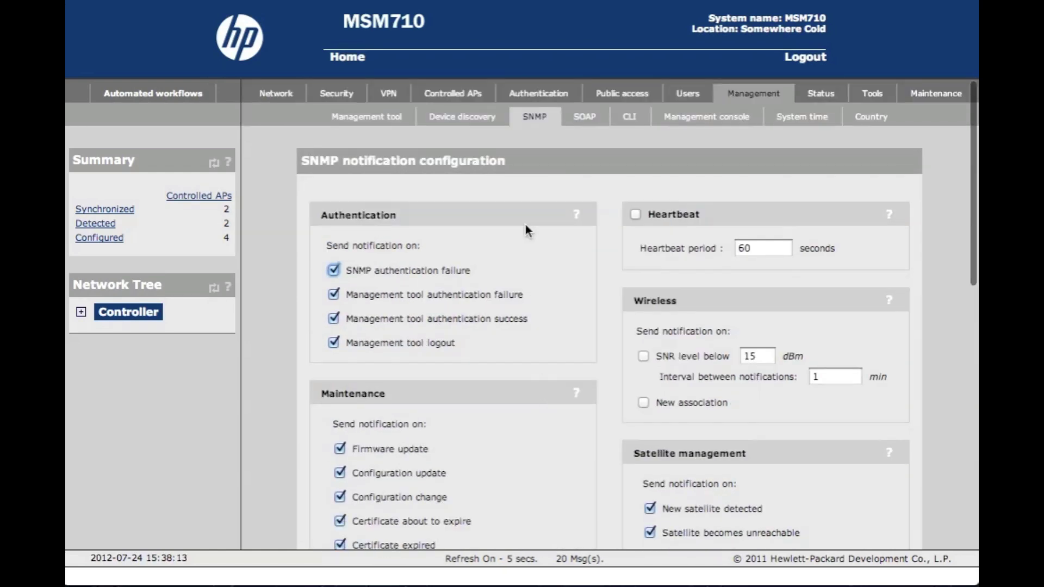
In Management console, save Mobility Manager enabled at address 10.101.0.201
click(706, 120)
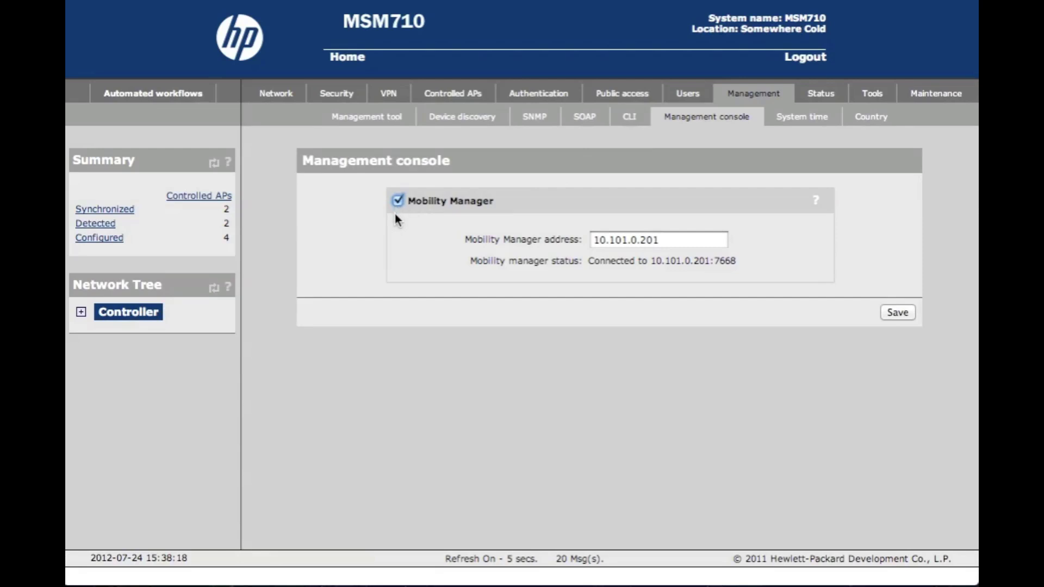
click(681, 239)
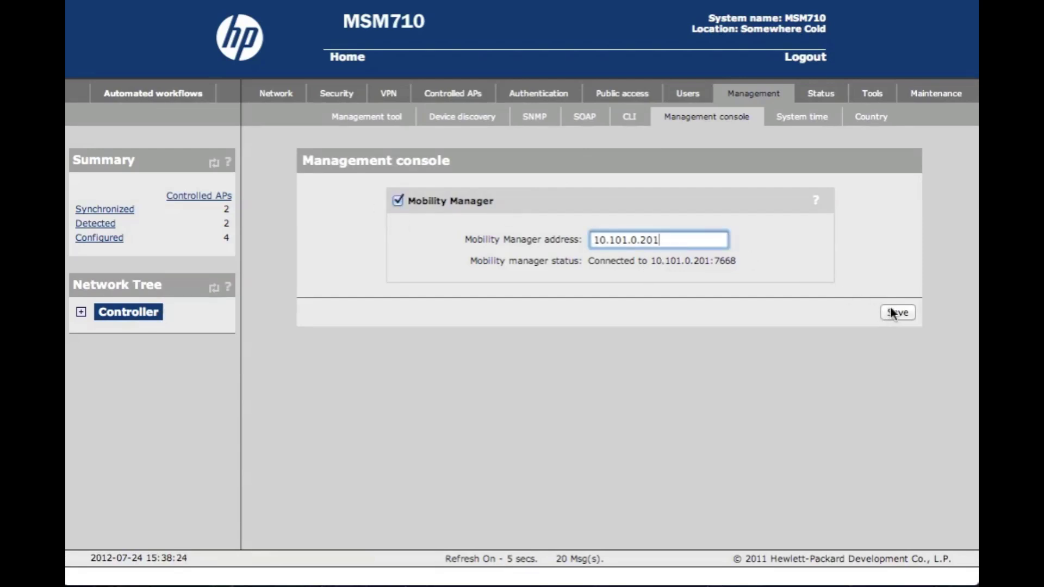
click(750, 267)
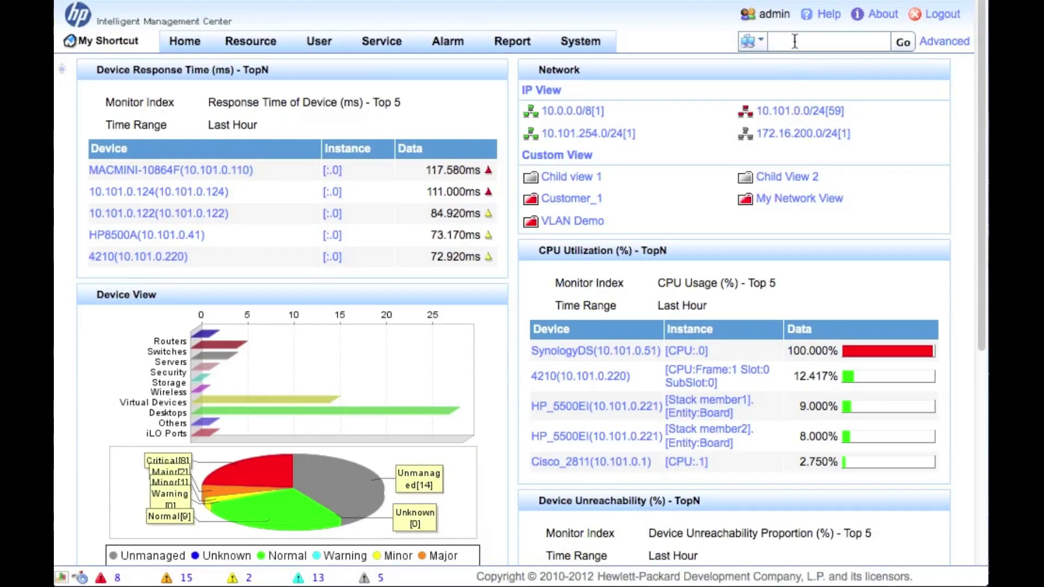
Search IMC for 10.101.0.4 and view the MSM710's wireless service information
click(795, 41)
text(10.101.0.4)
key(Return)
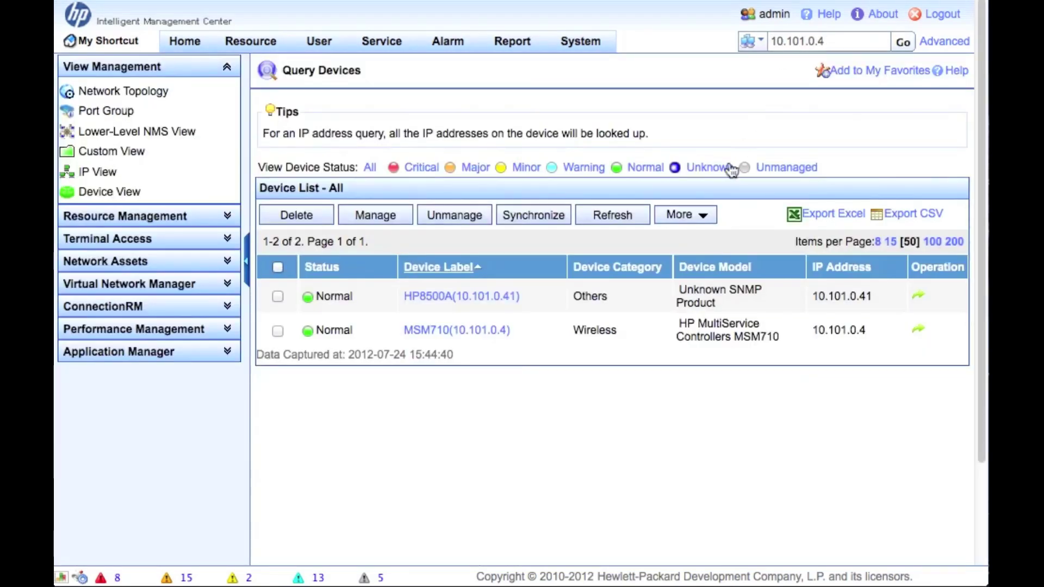
click(456, 327)
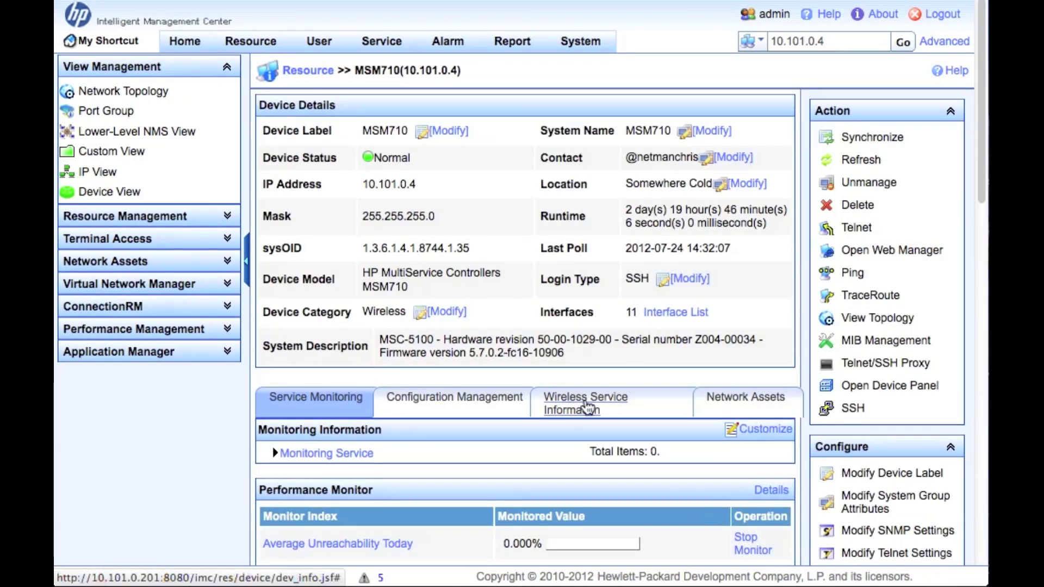
click(586, 407)
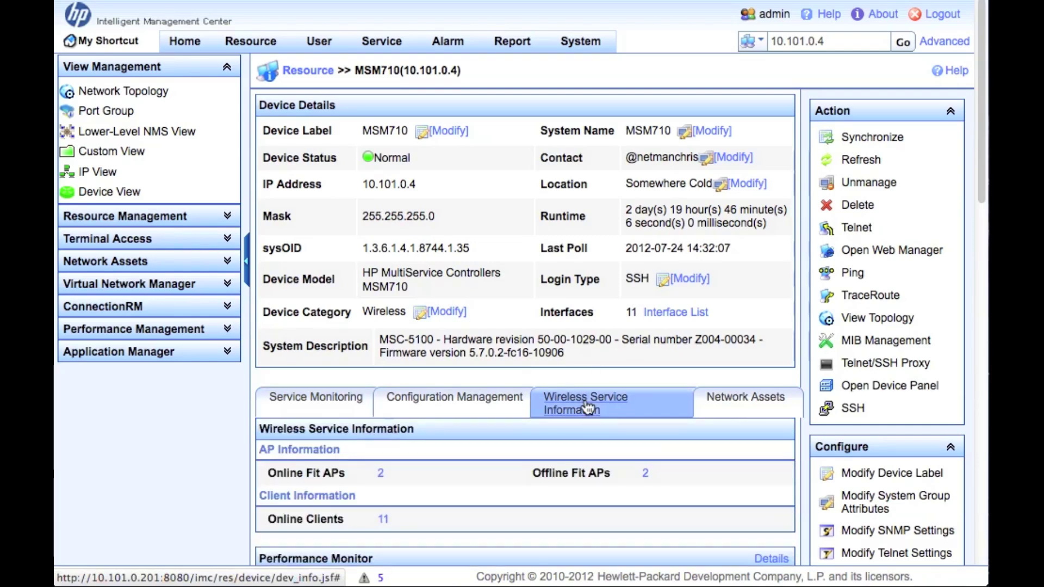
scroll(575, 468, down, 4)
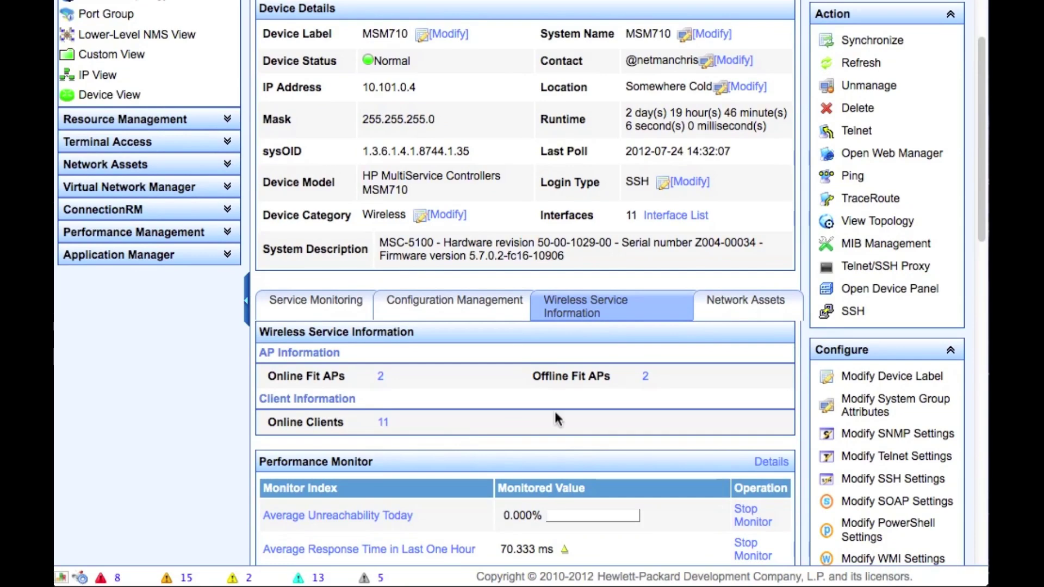
scroll(555, 409, up, 4)
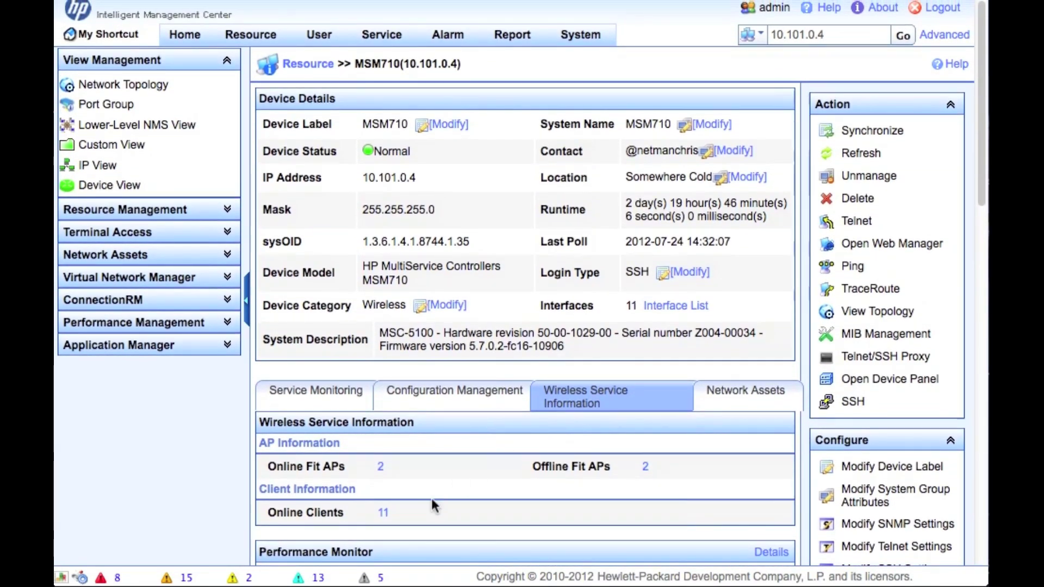
Go to Service > WLAN Manager to see its resource statistics
mouse_move(382, 36)
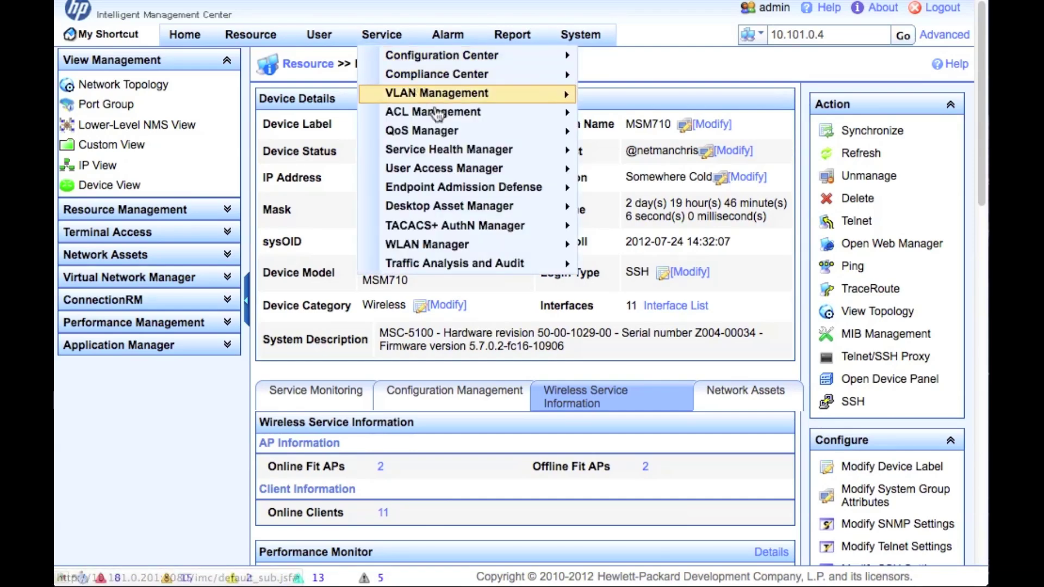
mouse_move(519, 247)
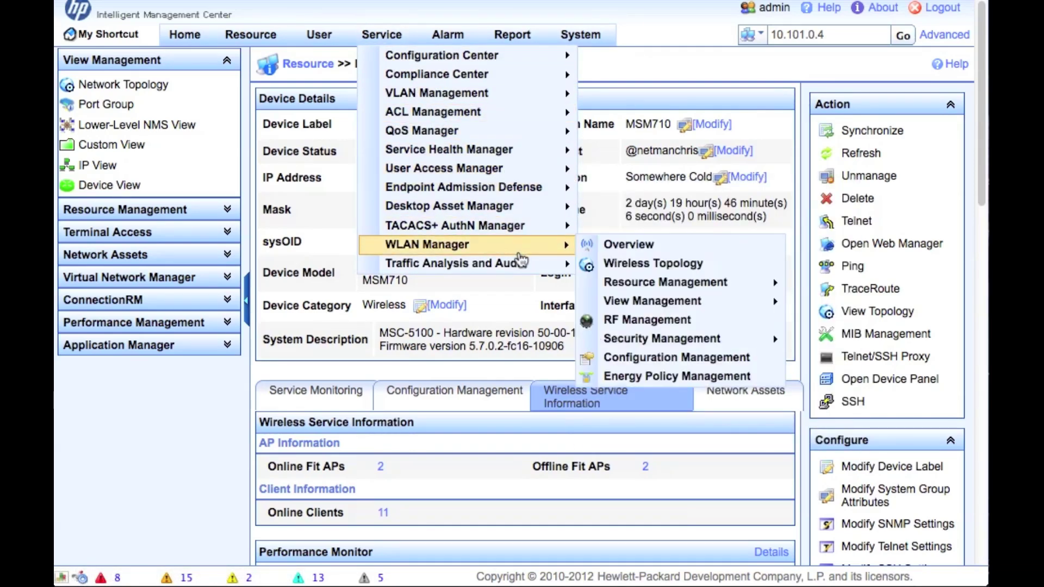
click(632, 251)
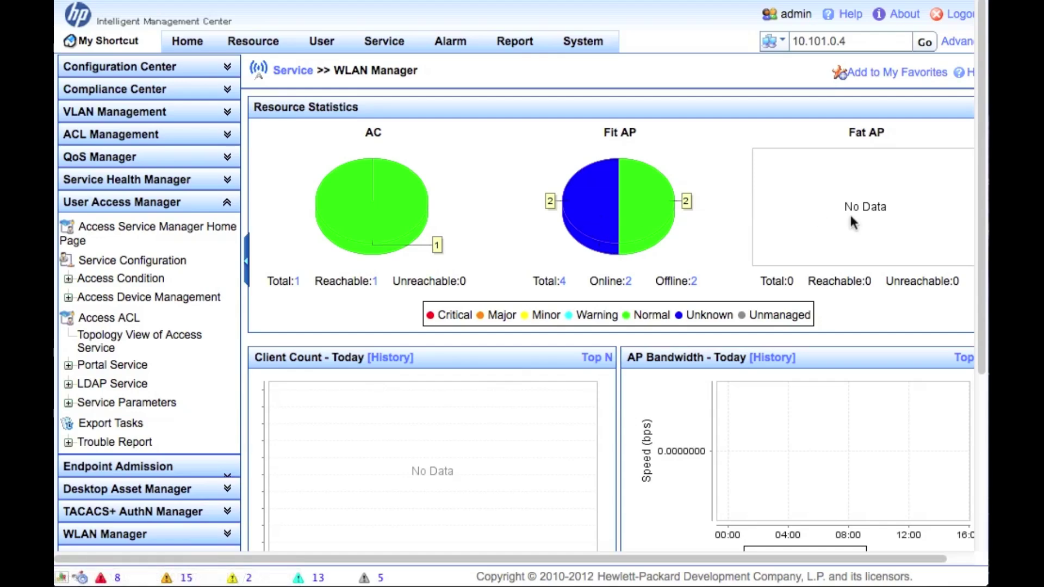
Expand the WLAN Manager navigation and list the managed access controllers
scroll(696, 259, down, 4)
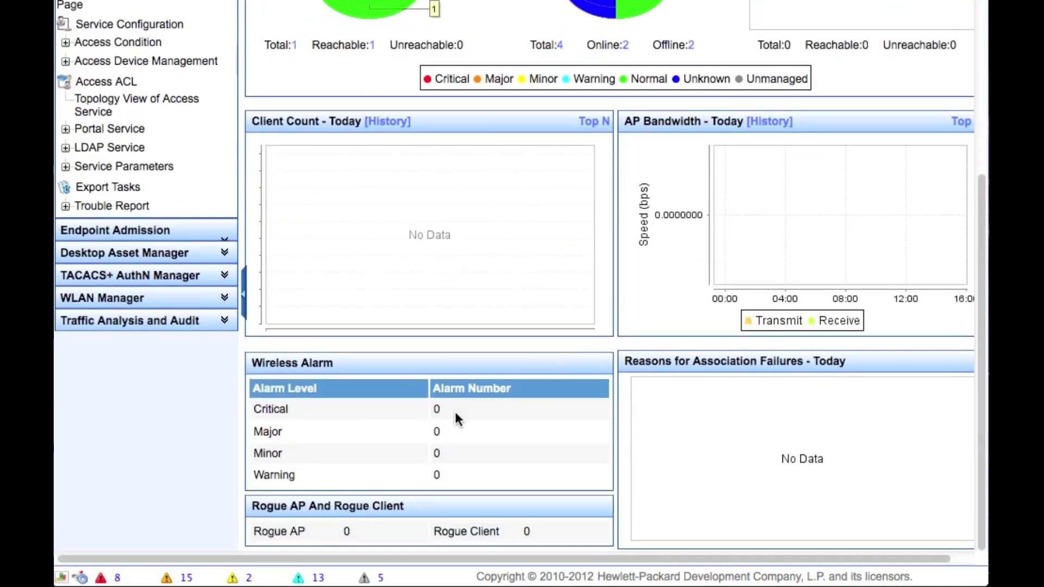
scroll(455, 414, up, 1)
scroll(455, 412, up, 4)
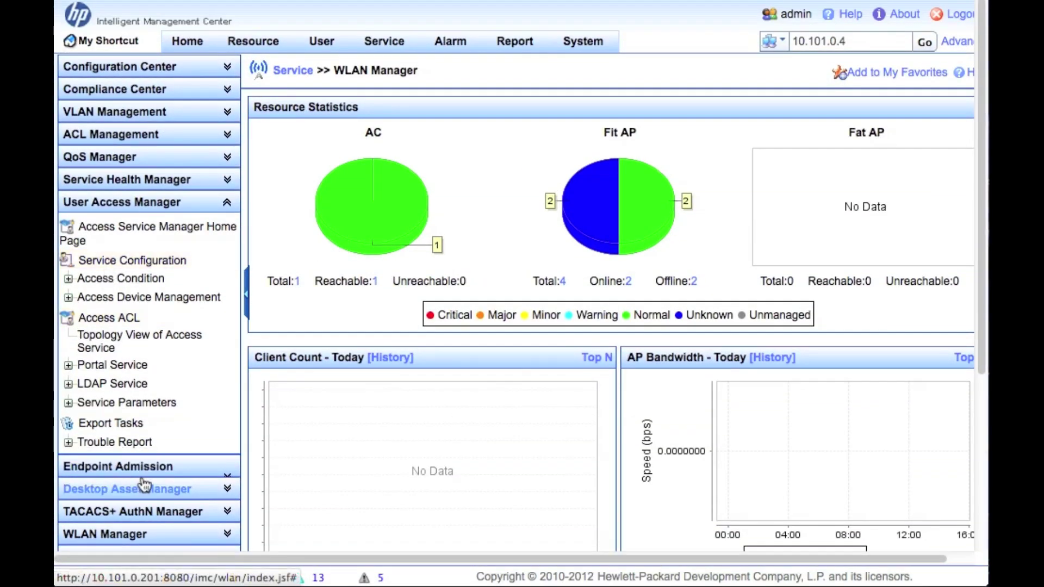
click(132, 532)
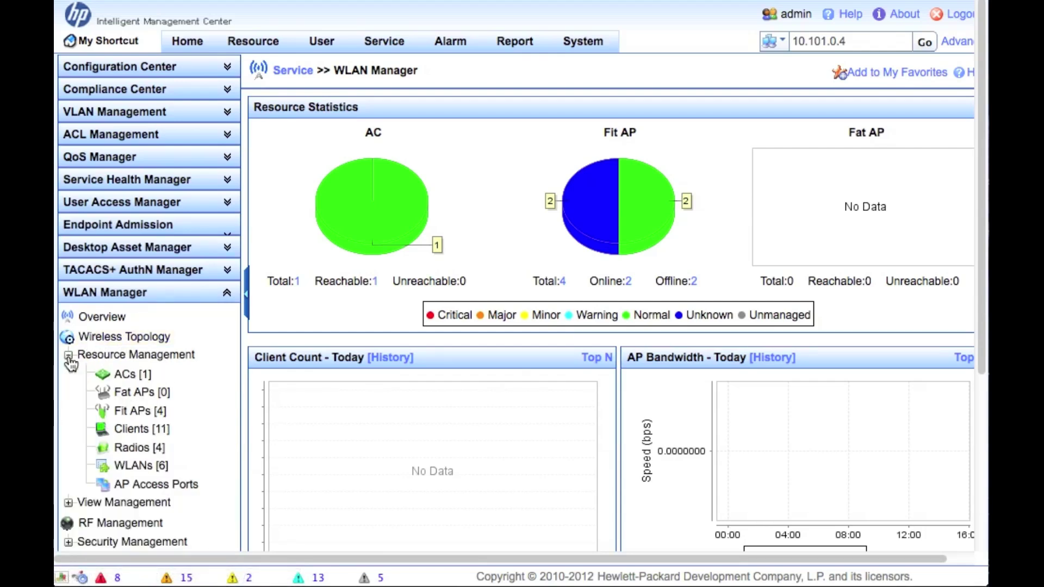
click(136, 375)
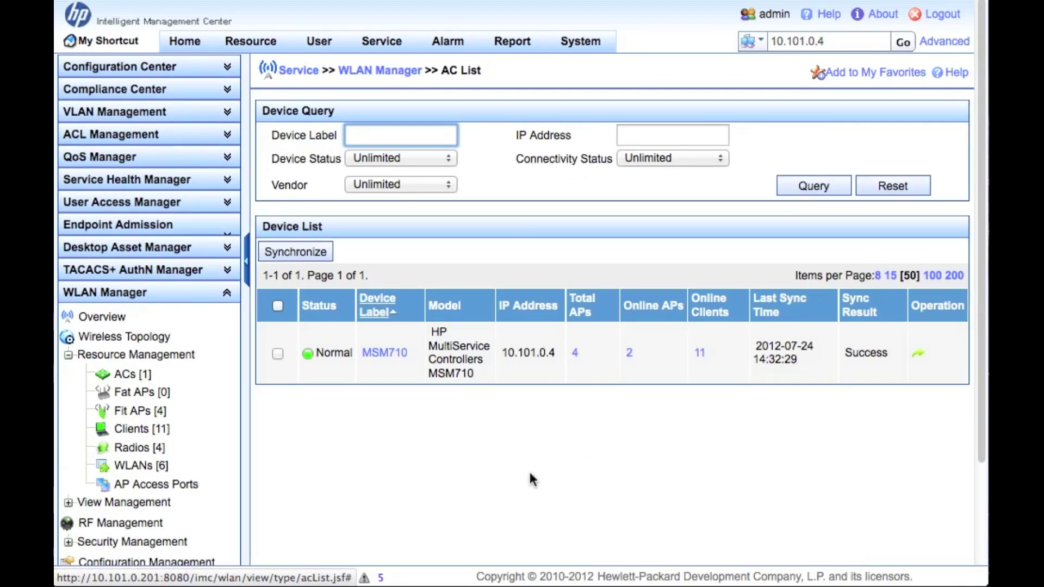
Show the six managed WLANs, then go to Configuration Management for MSM710
scroll(403, 466, down, 4)
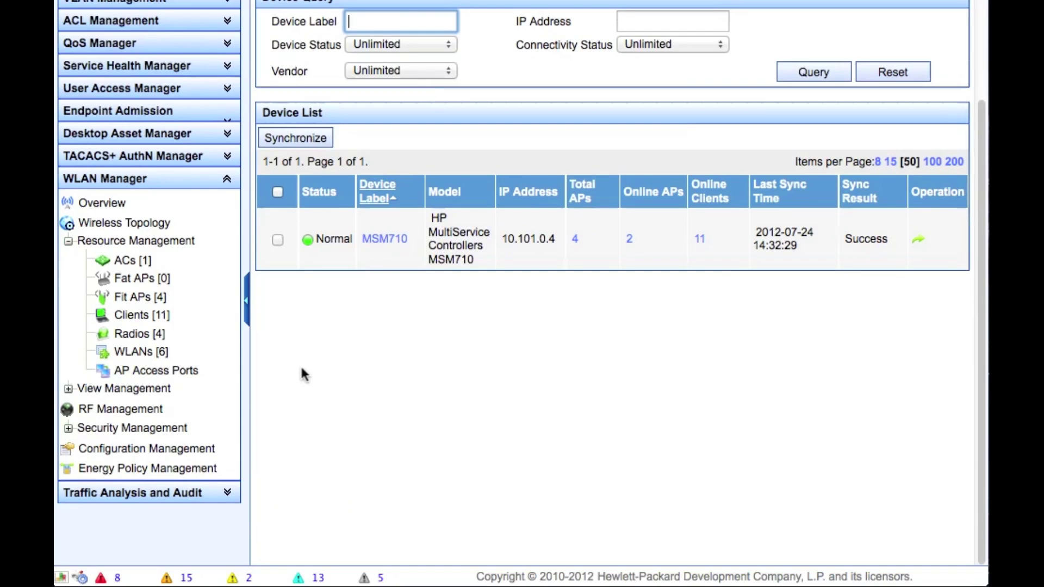
click(125, 353)
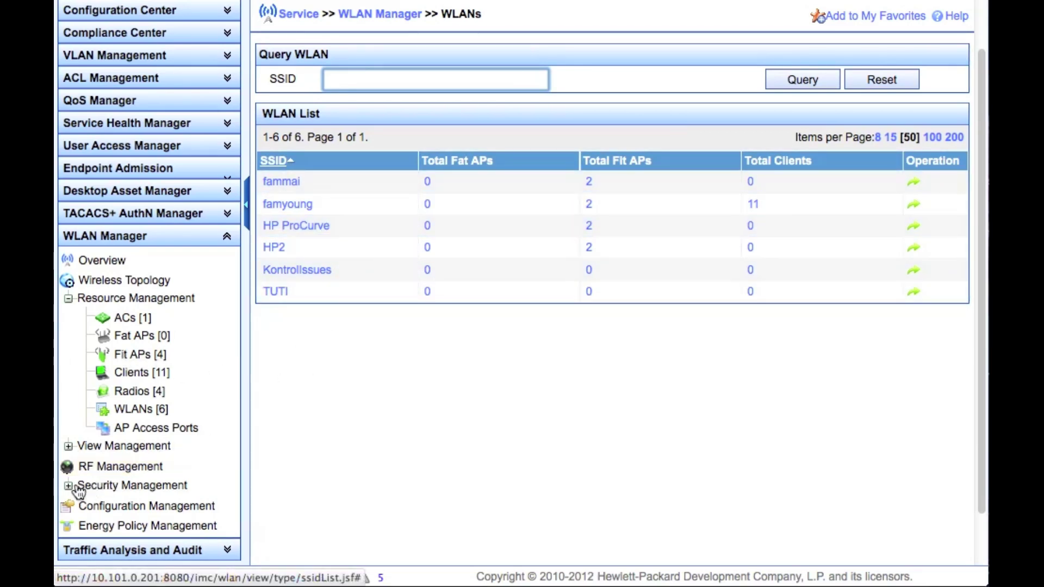
click(126, 508)
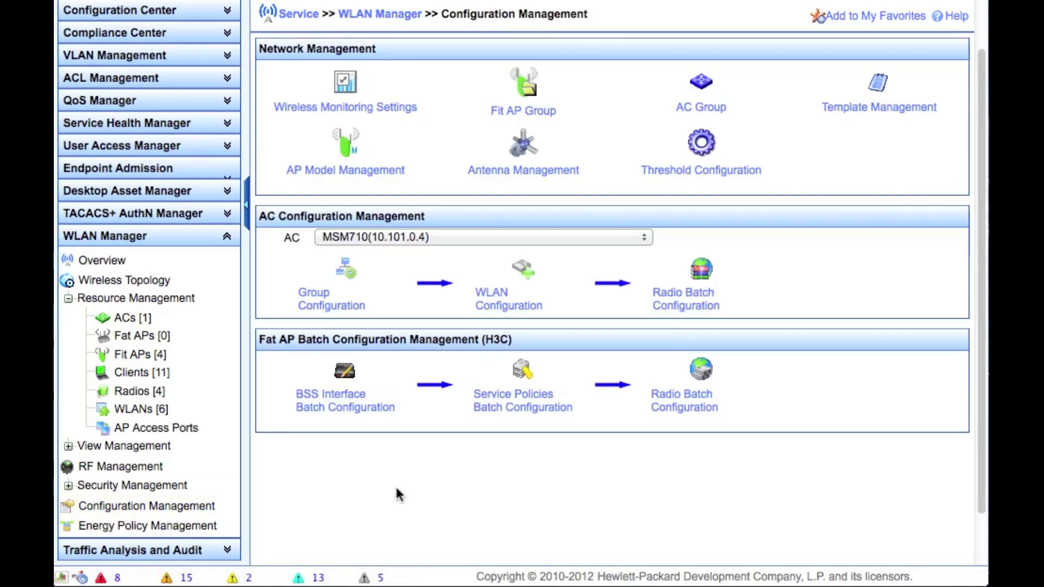
Open WLAN Configuration for MSM710 (10.101.0.4) and start adding a new WLAN
click(496, 308)
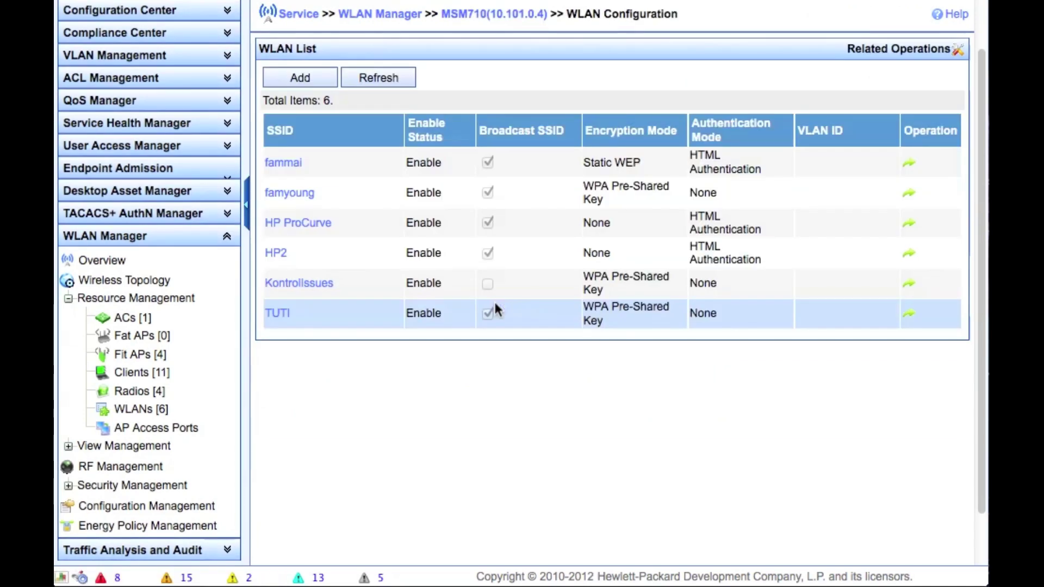
click(315, 78)
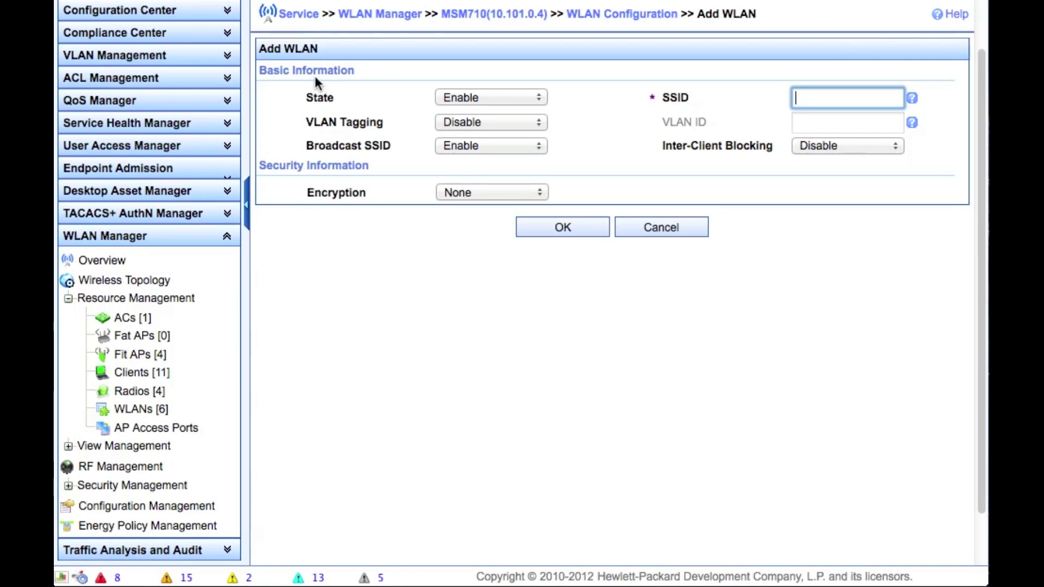
Keep the WLAN state Enabled and enter the SSID 'newSSID'
click(495, 96)
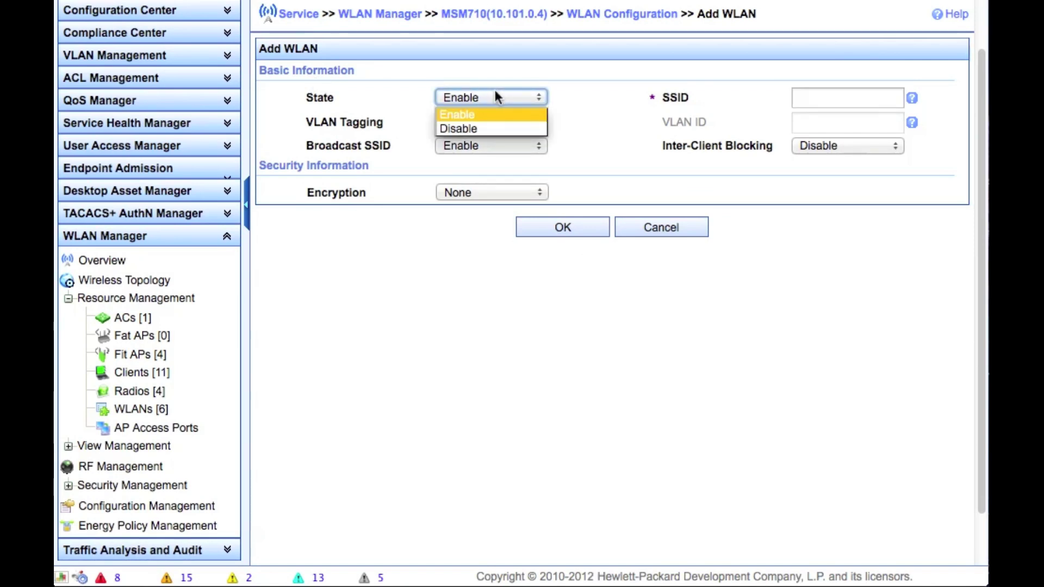
click(494, 95)
click(808, 95)
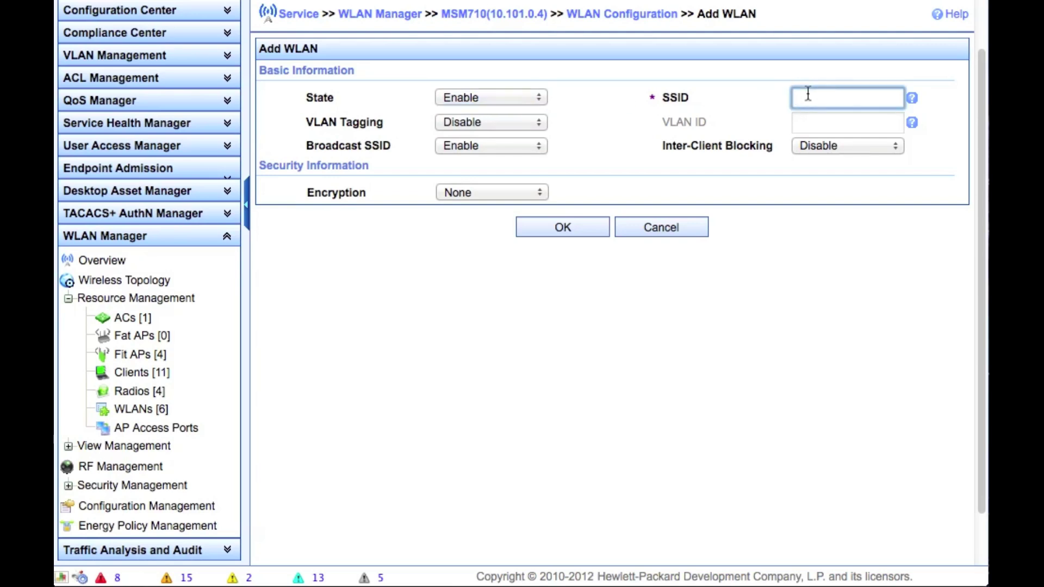
text(newSSID)
Set VLAN Tagging, Broadcast SSID and Inter-Client Blocking all to Disable
click(506, 124)
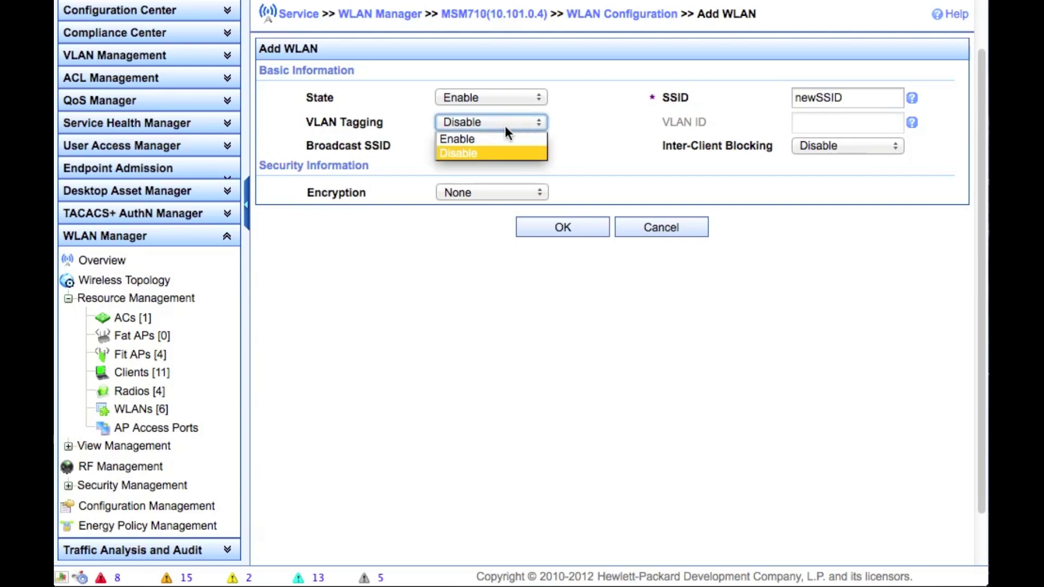
click(507, 139)
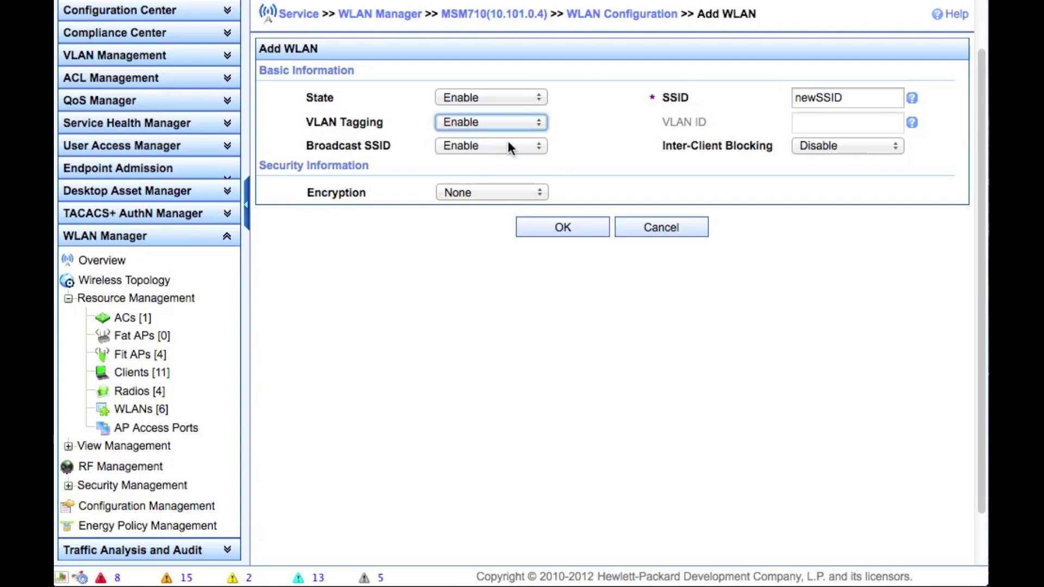
click(506, 123)
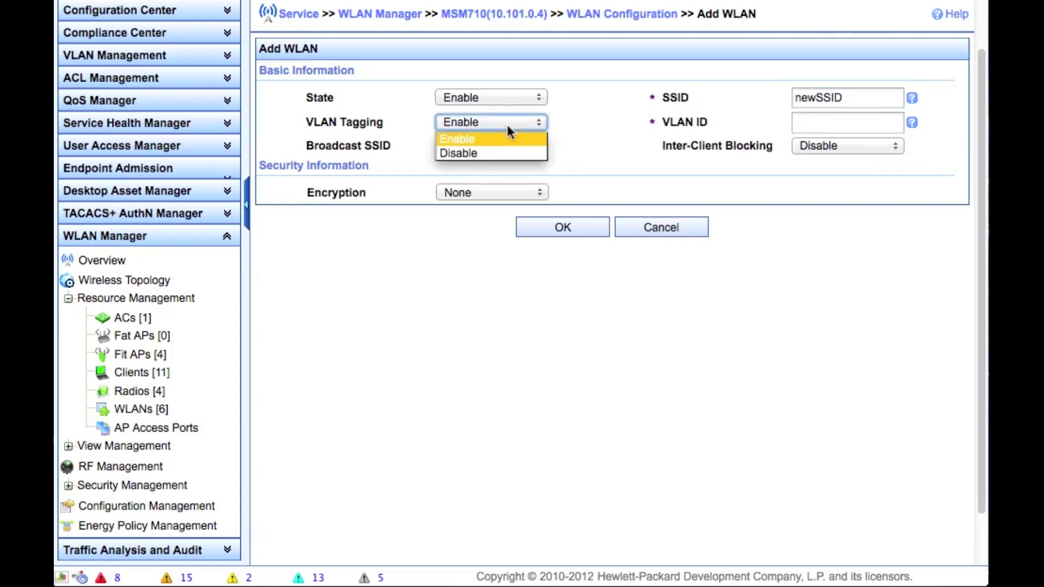
click(495, 151)
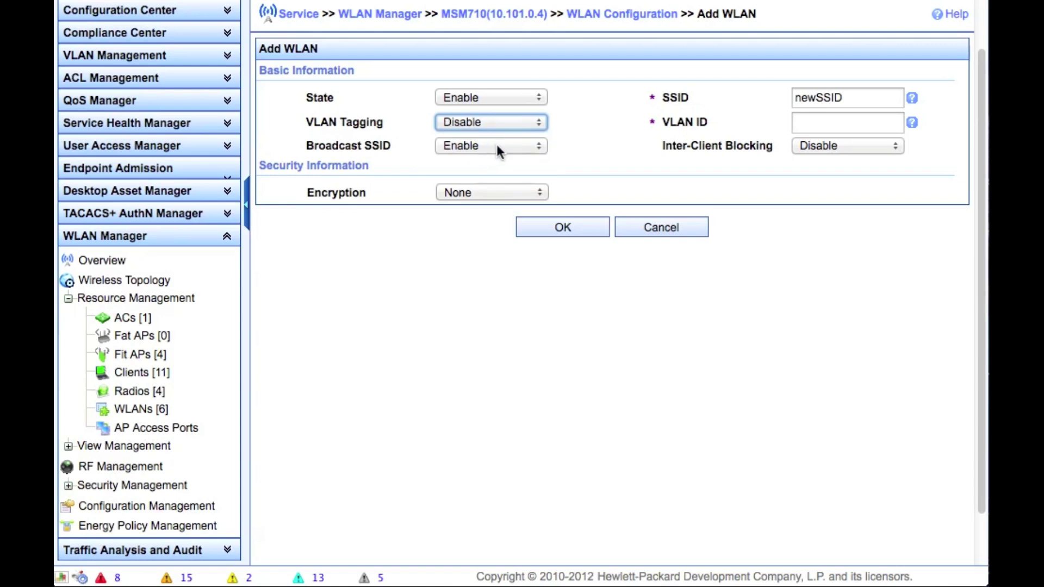
click(497, 145)
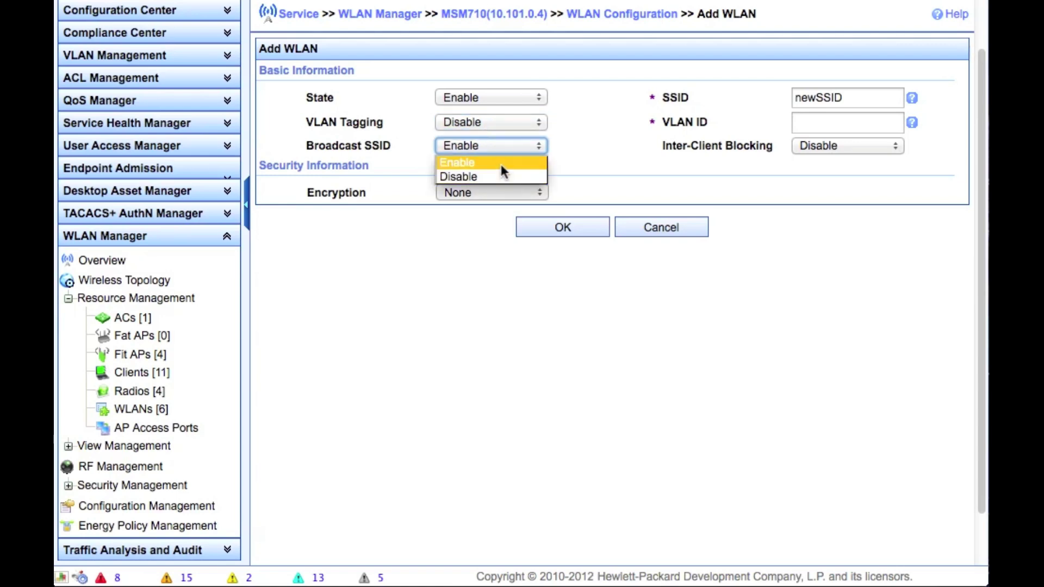
click(500, 164)
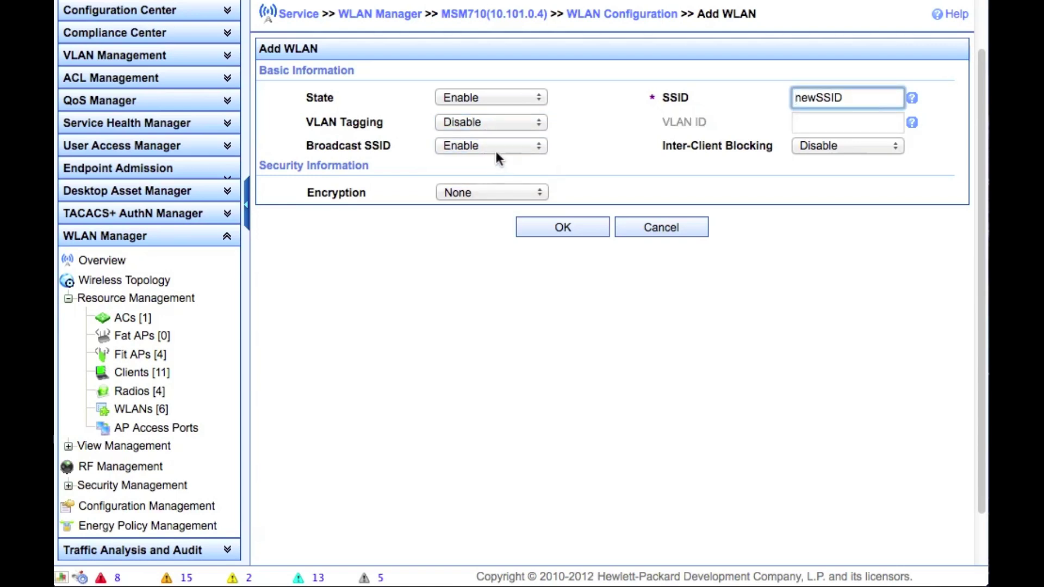
click(496, 152)
click(496, 175)
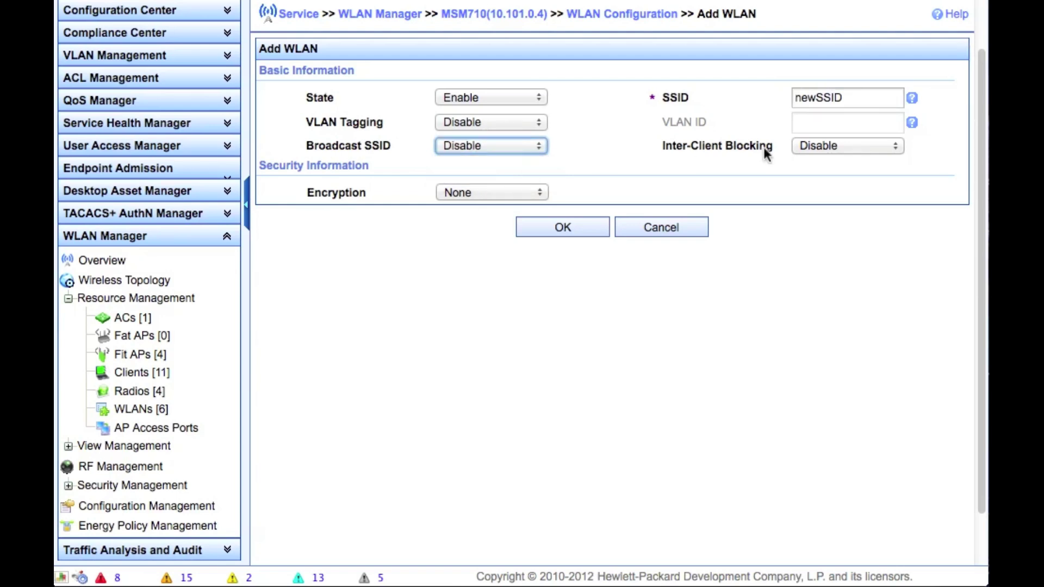
click(820, 146)
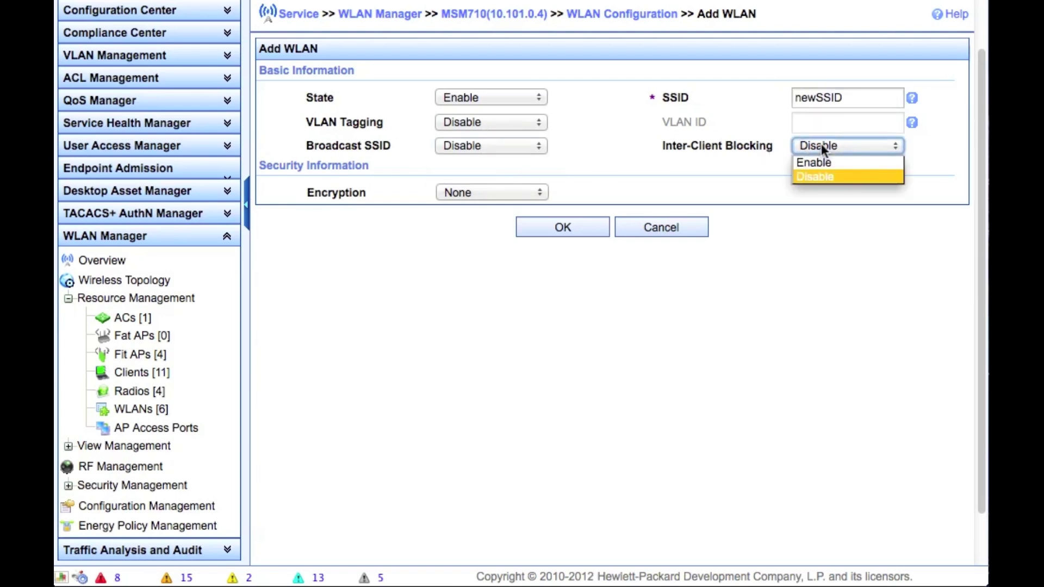
click(686, 133)
click(476, 193)
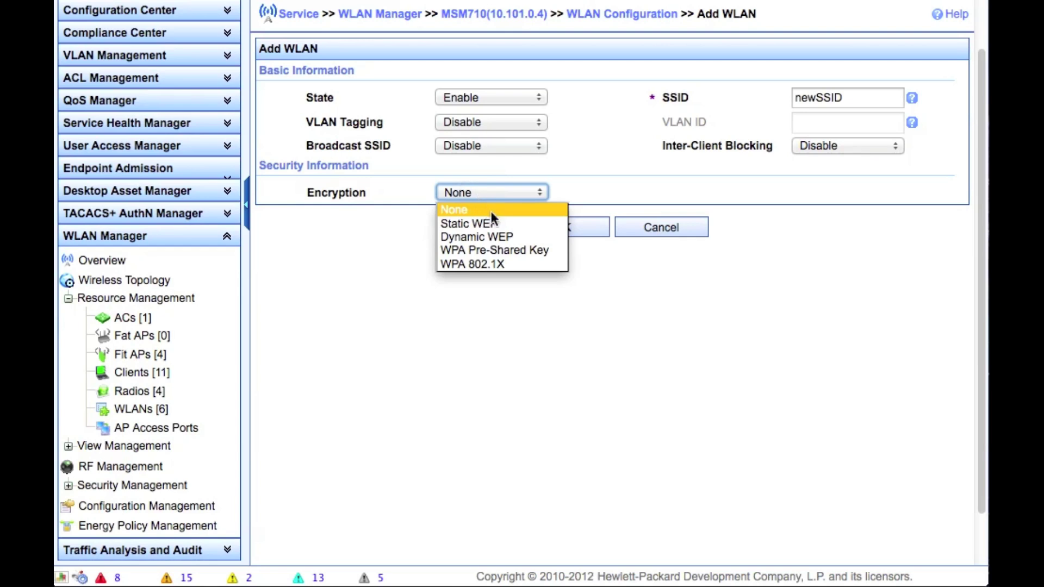
Use WPA Pre-Shared Key encryption, version WPA or WPA2, enter the key, and save newSSID
click(498, 252)
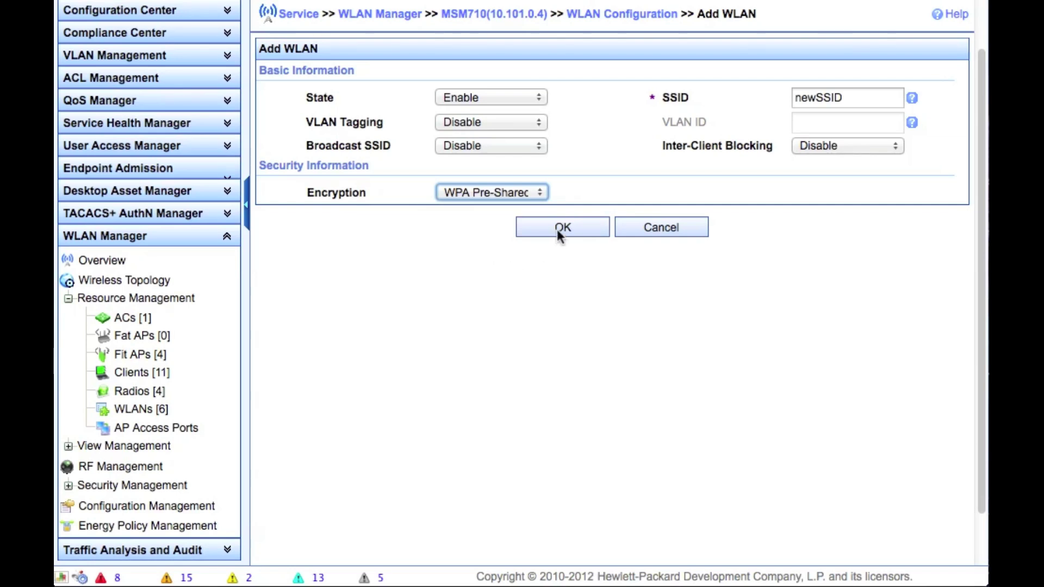
click(499, 214)
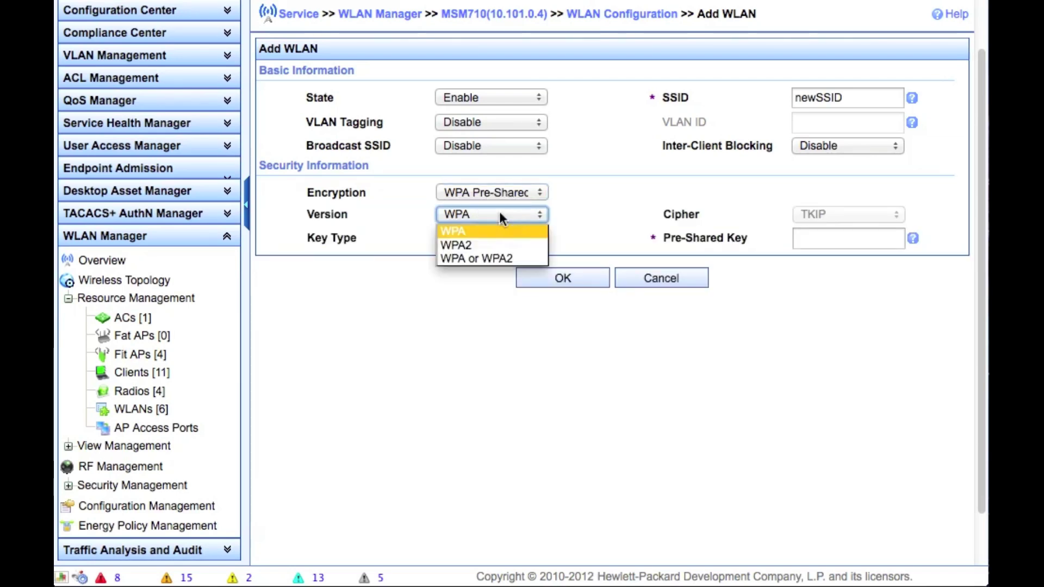
click(495, 254)
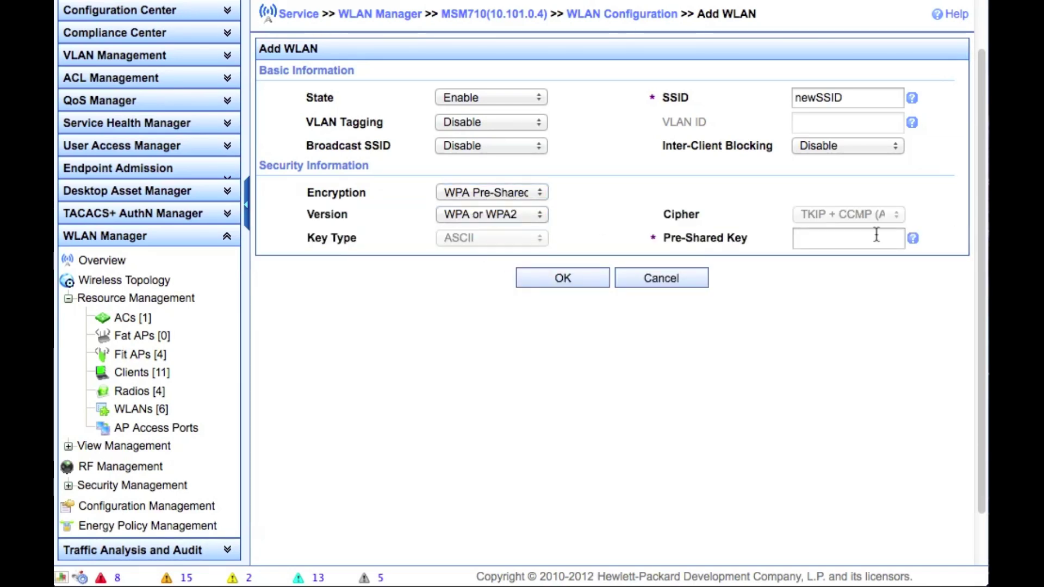
click(846, 238)
text(••)
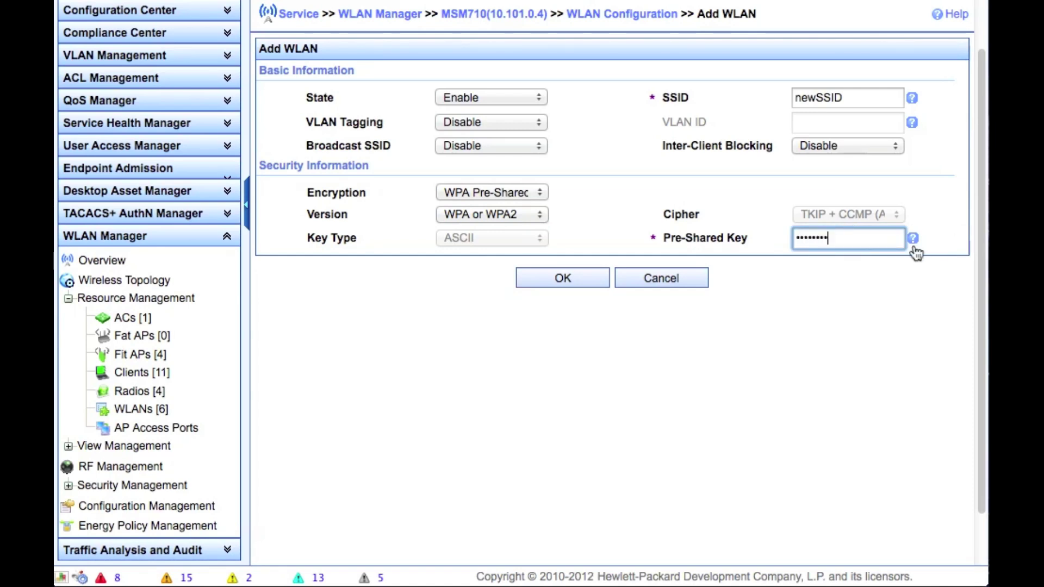
mouse_move(913, 245)
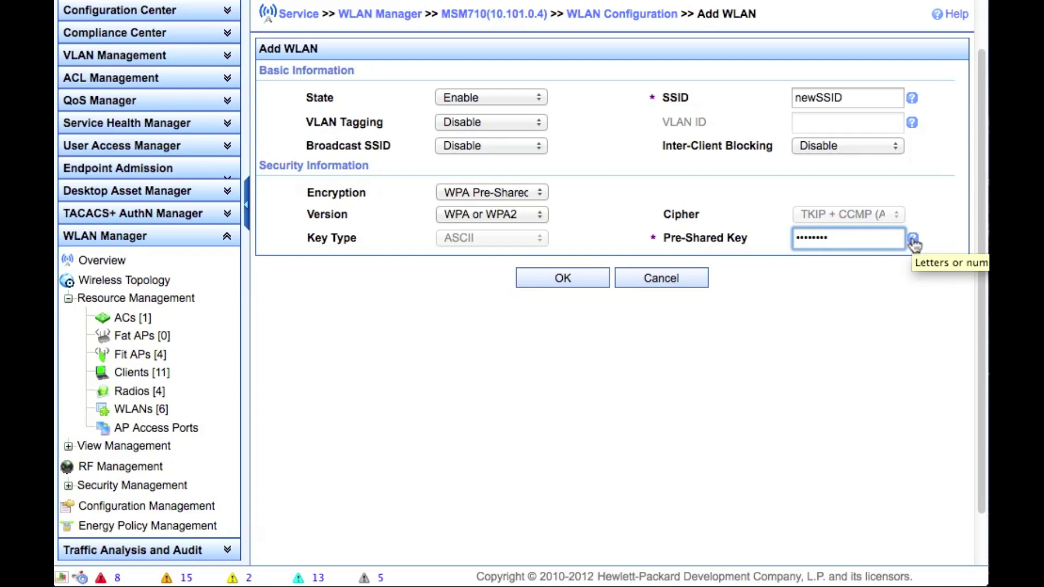
click(586, 279)
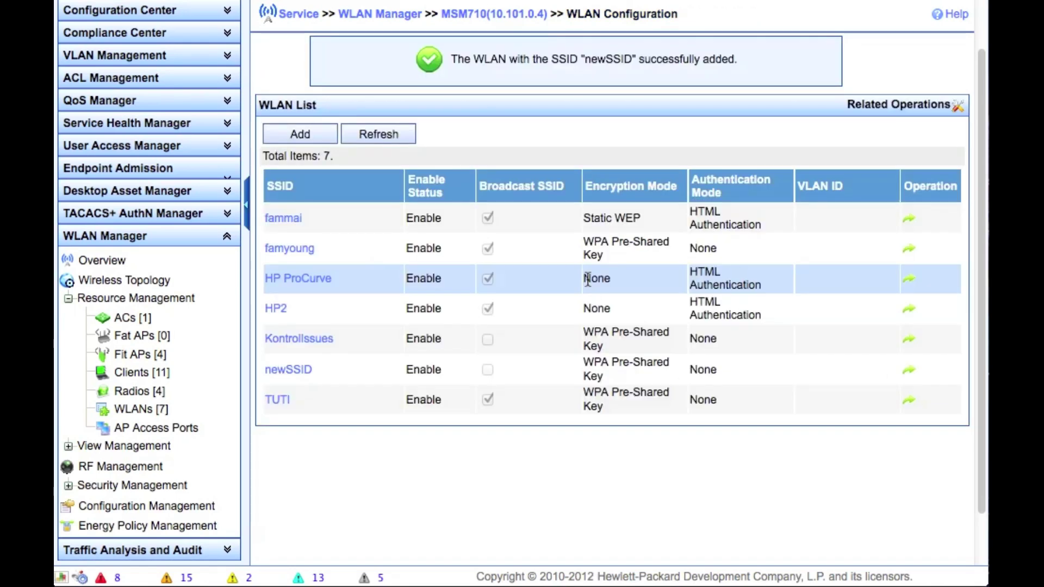
Return to Configuration Management and open the MSM710's Group Configuration list
click(187, 508)
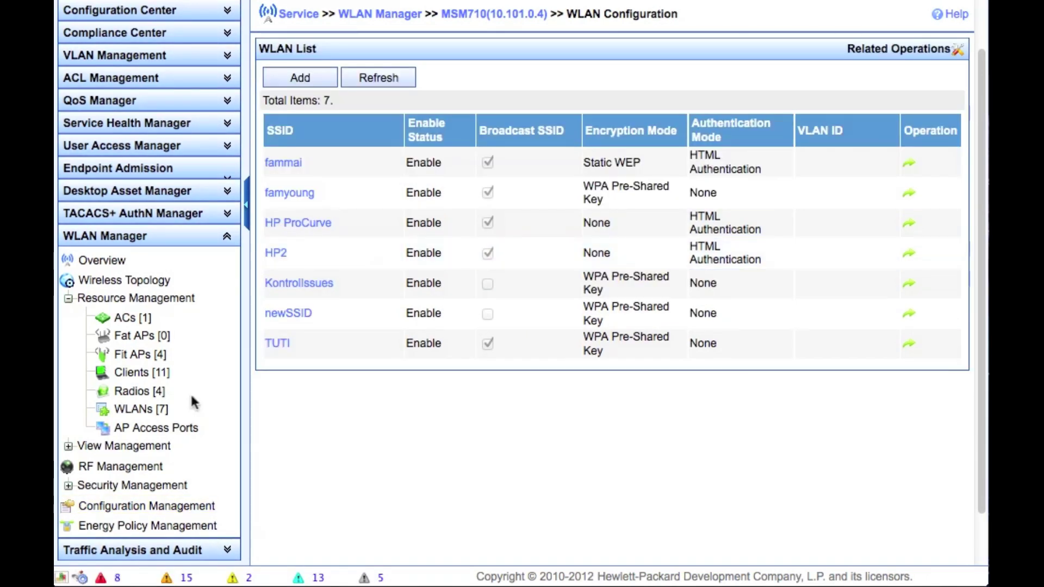
click(126, 508)
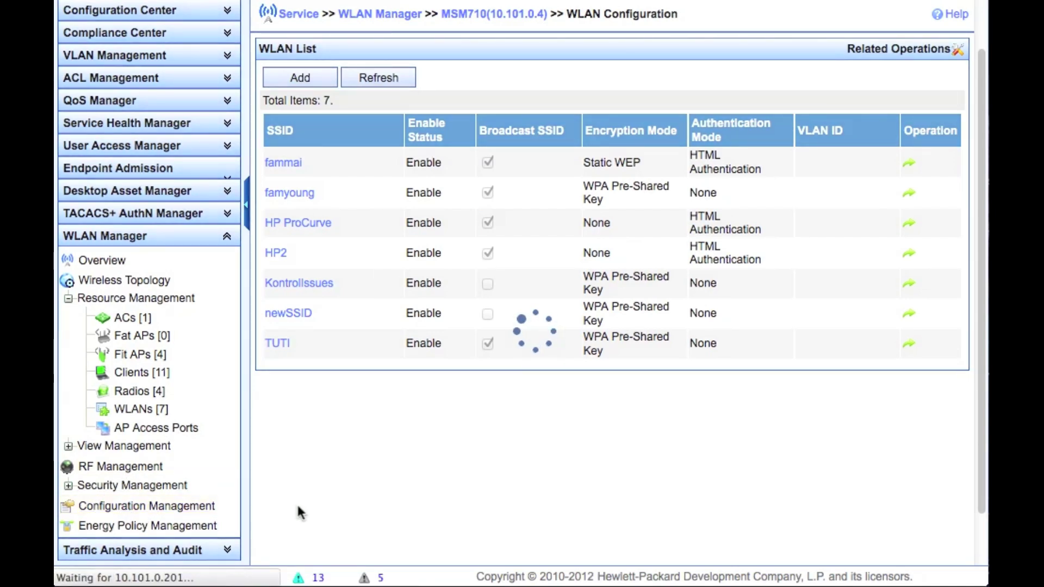
click(323, 305)
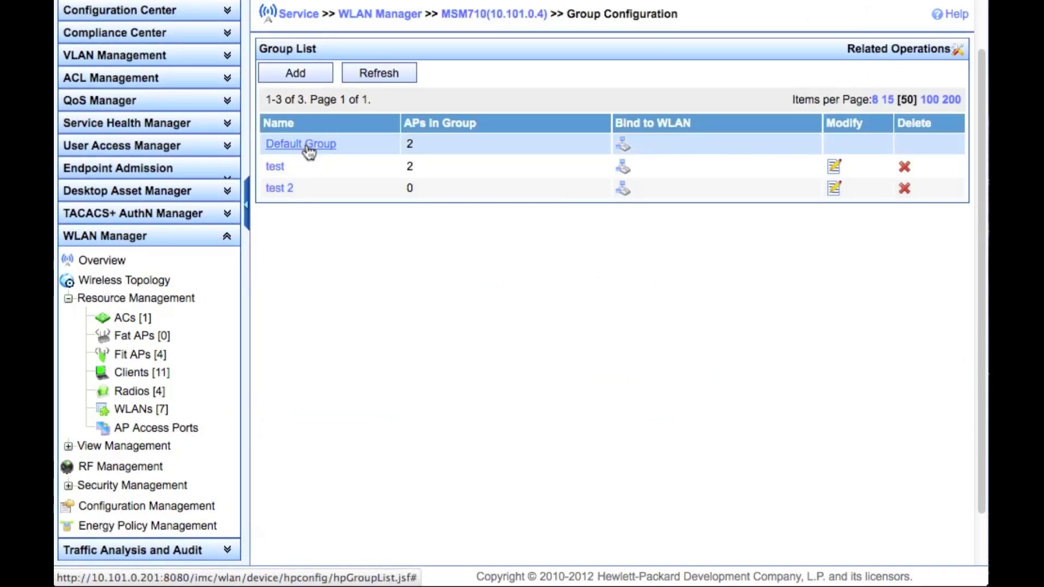
Tick newSSID in the Default Group's Bind to WLAN list and confirm the binding
click(623, 145)
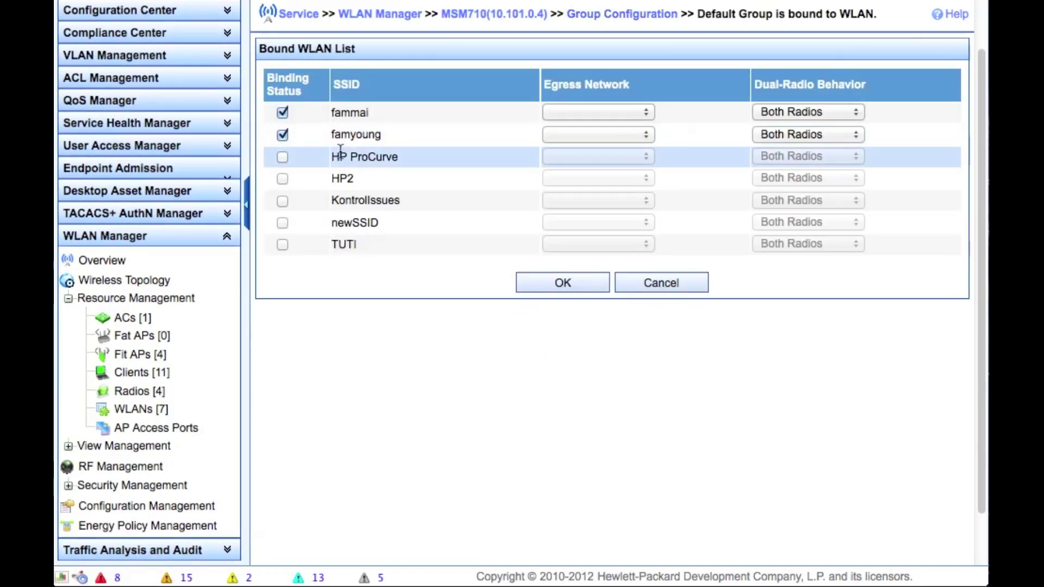
click(281, 222)
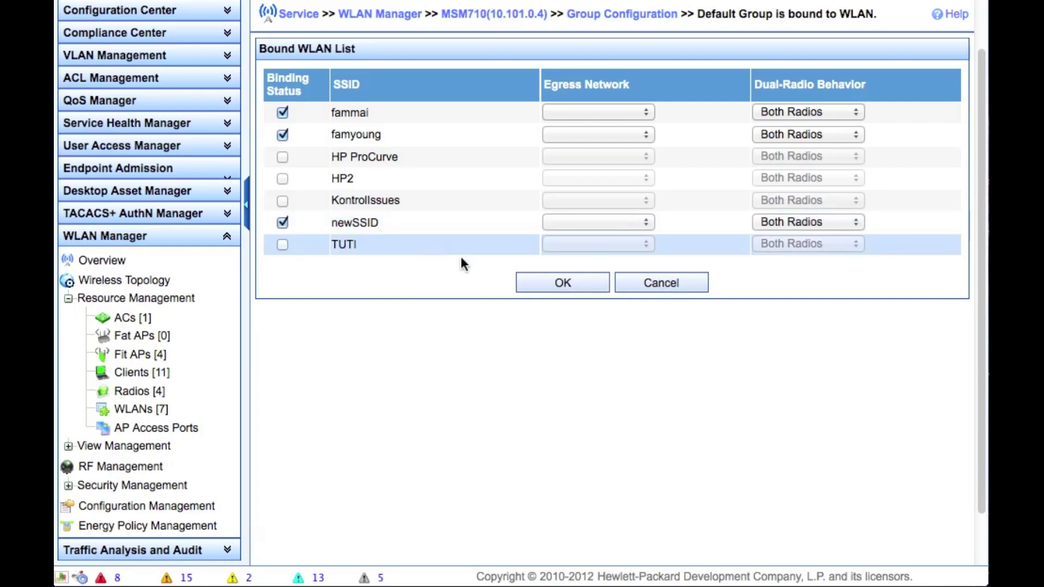
click(578, 289)
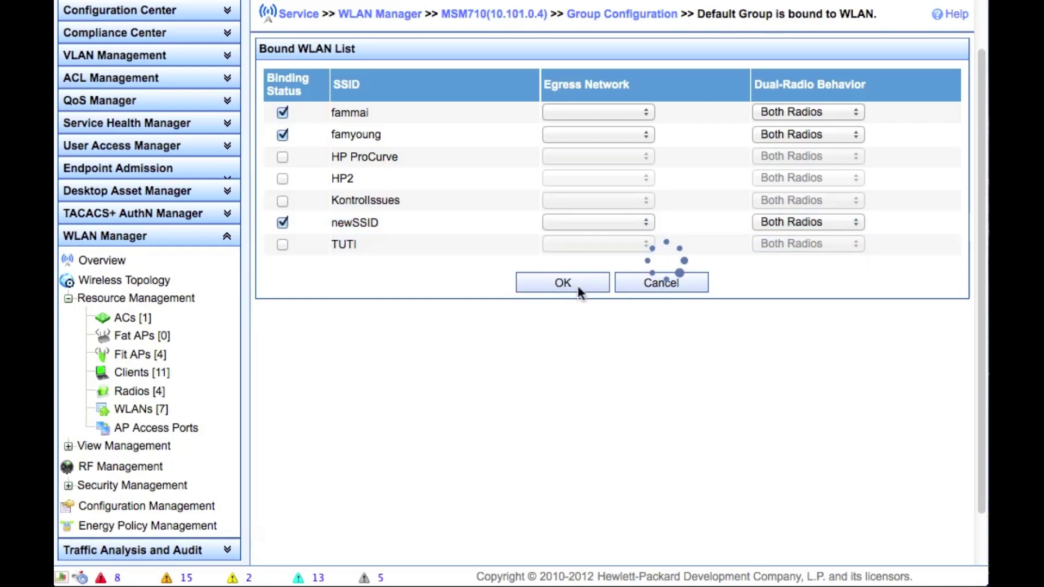